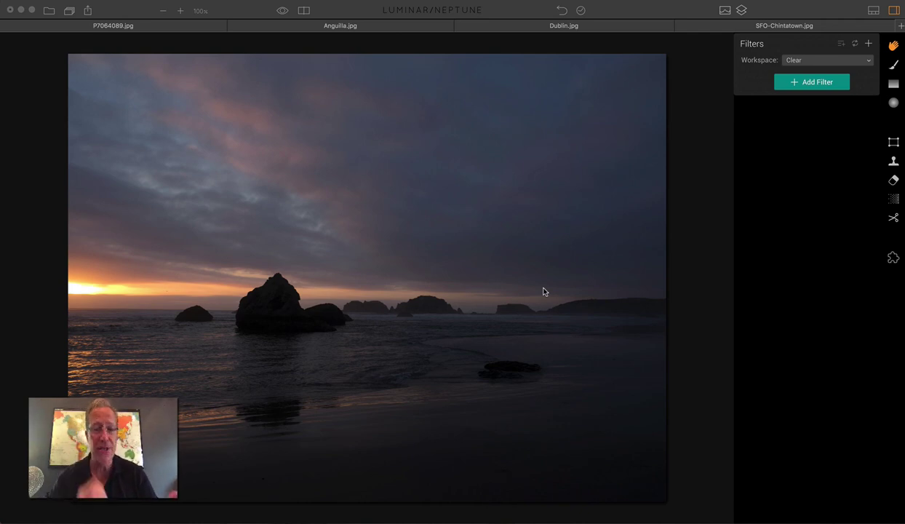
Step: Apply Accent - AI Filter at Amount 58 to the beach sunset, then toggle it off to view the original
click(804, 85)
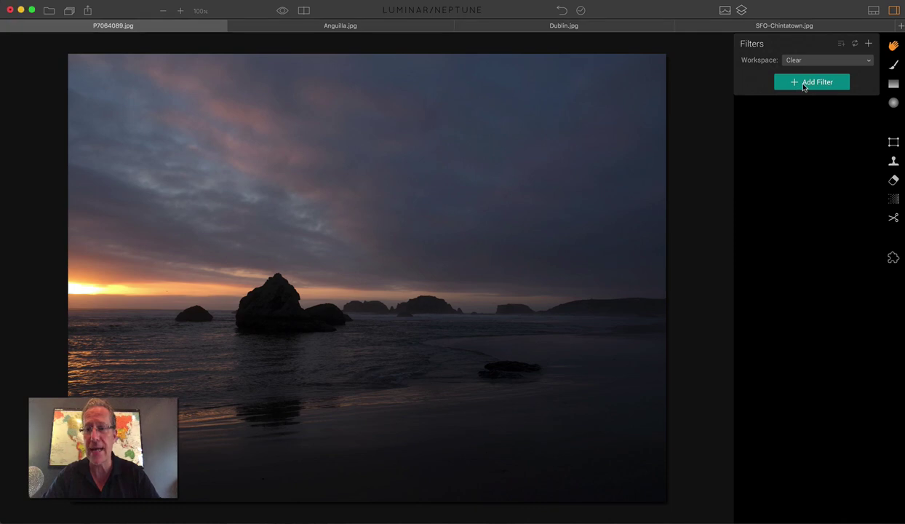
click(804, 84)
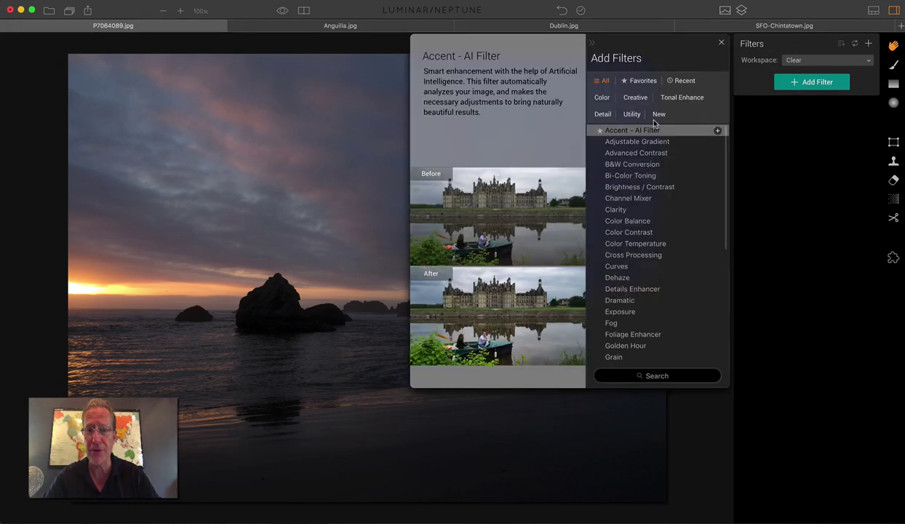
click(633, 130)
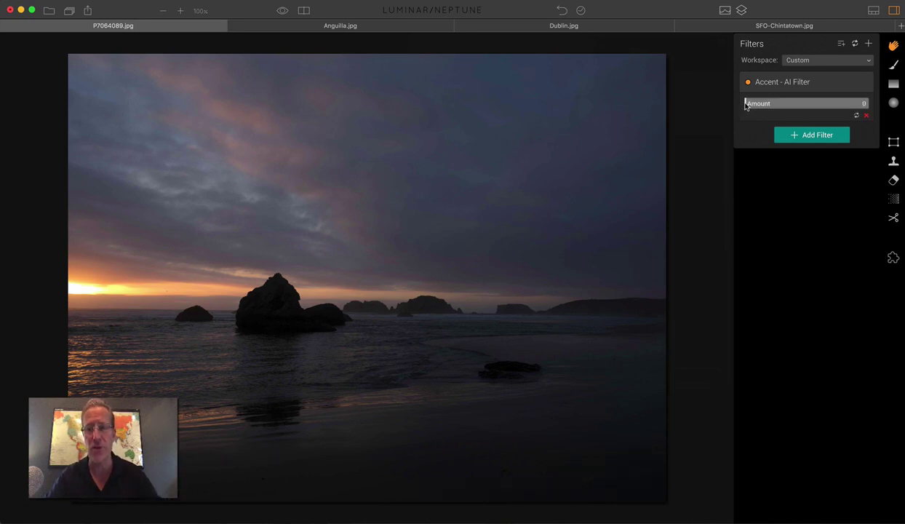
drag(746, 105, 815, 100)
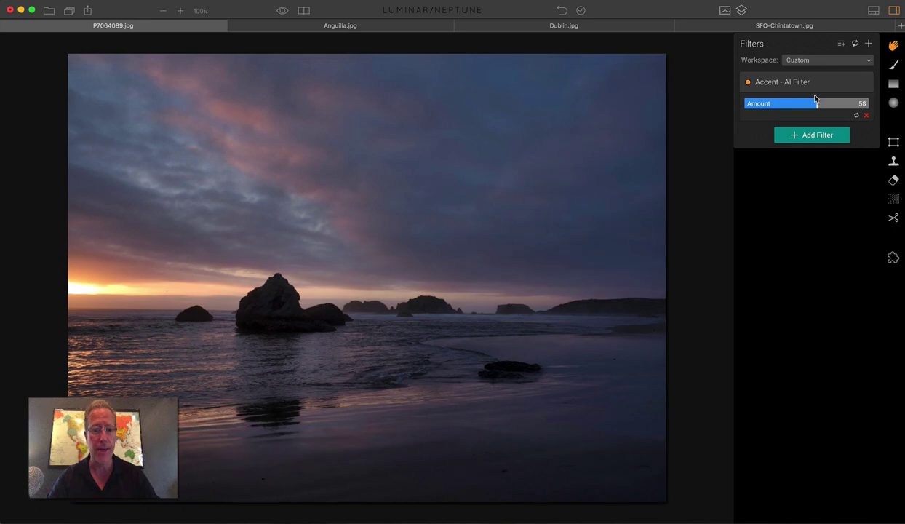
click(747, 81)
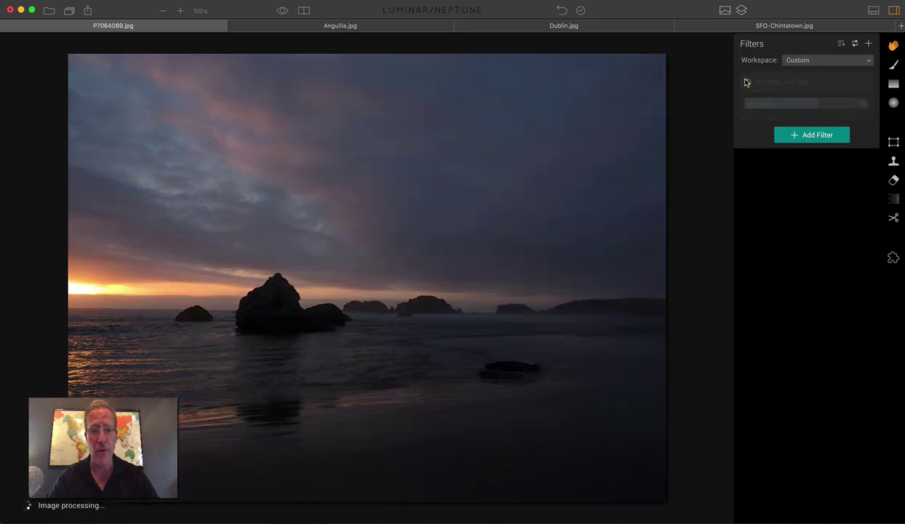
Step: Re-enable Accent AI at Amount 81, check the before/after split, then switch to Anguilla.jpg
click(746, 82)
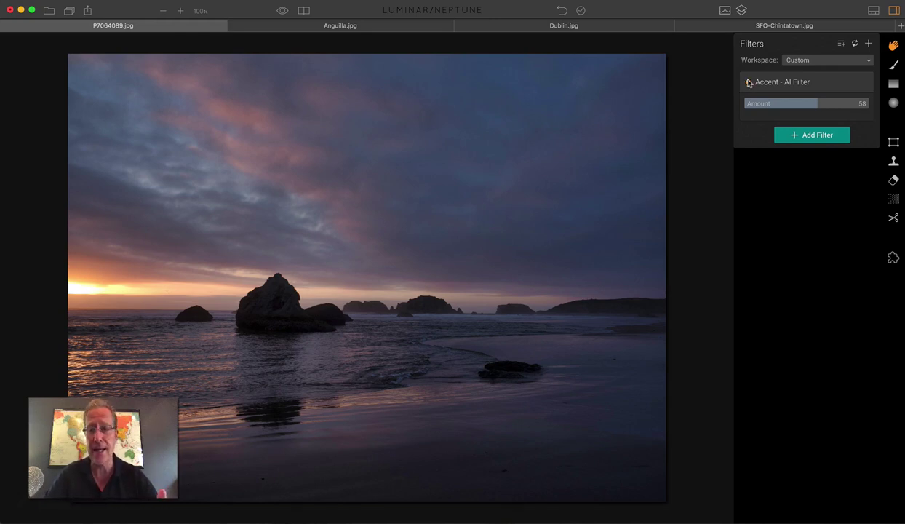
drag(816, 104, 844, 106)
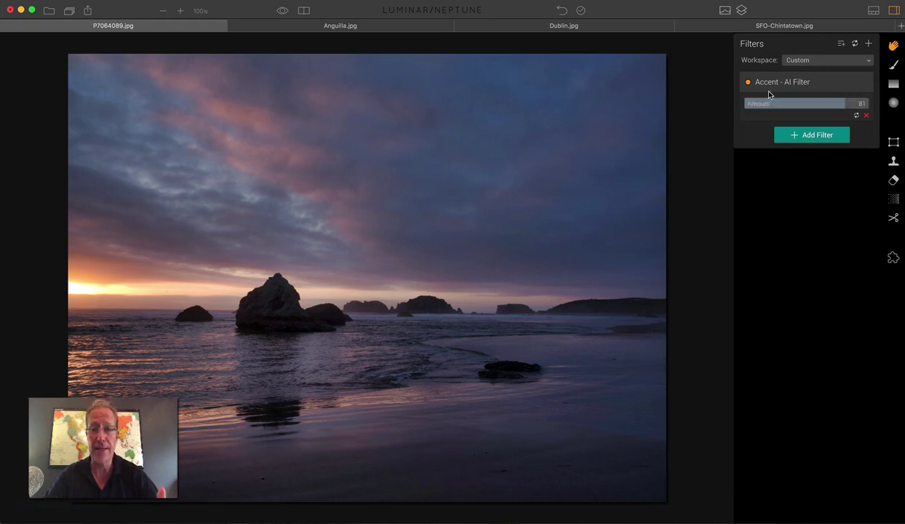
click(304, 11)
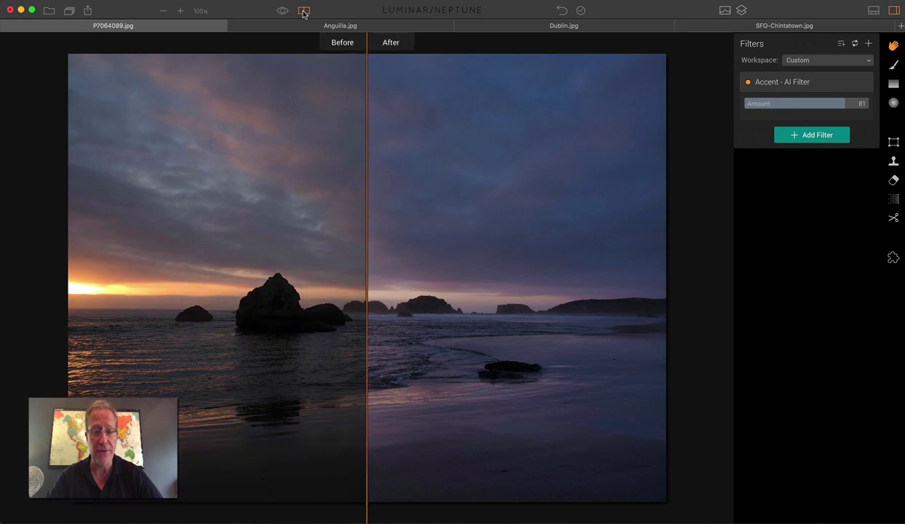
click(304, 11)
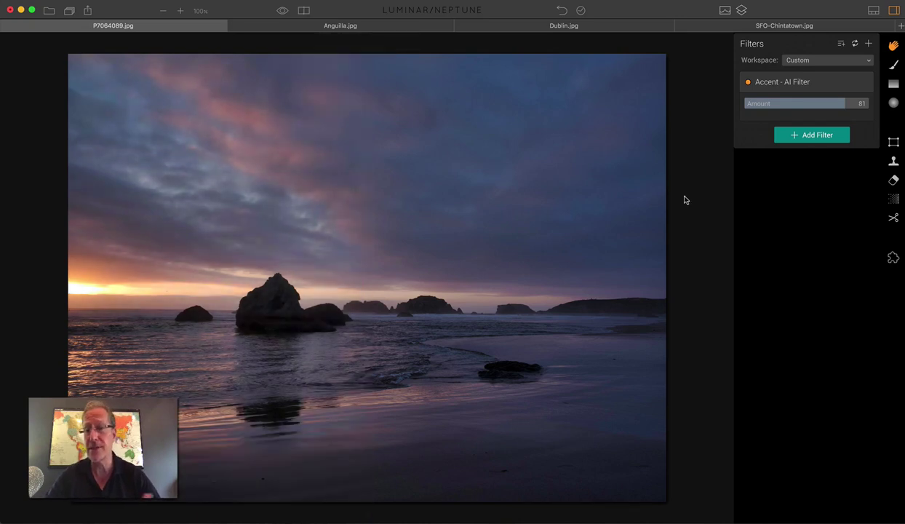
click(376, 28)
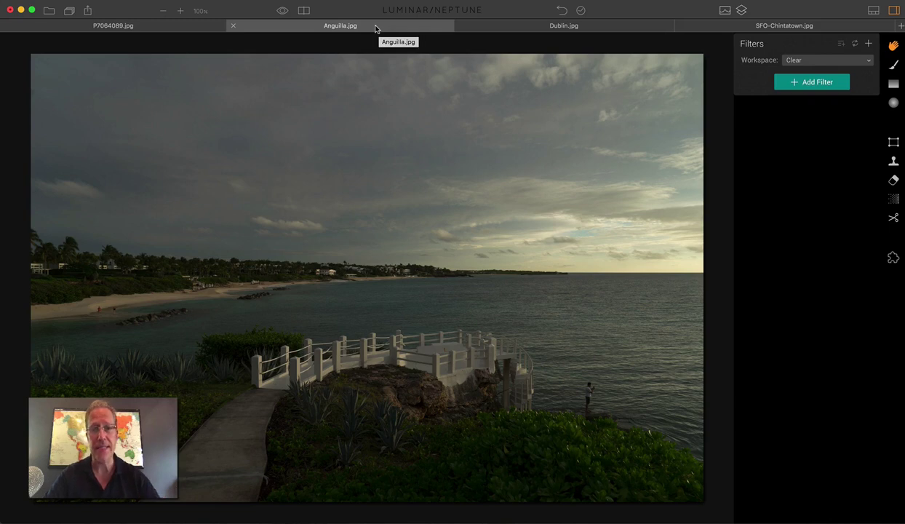
Step: Apply the Quick & Awesome workspace with Accent 44, Saturation 30, Vibrance 19 and Clarity 13
click(821, 61)
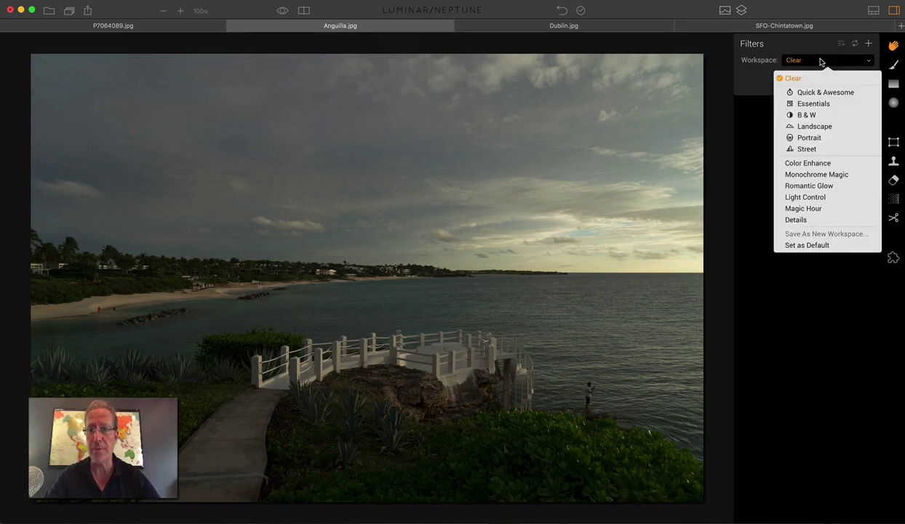
click(817, 95)
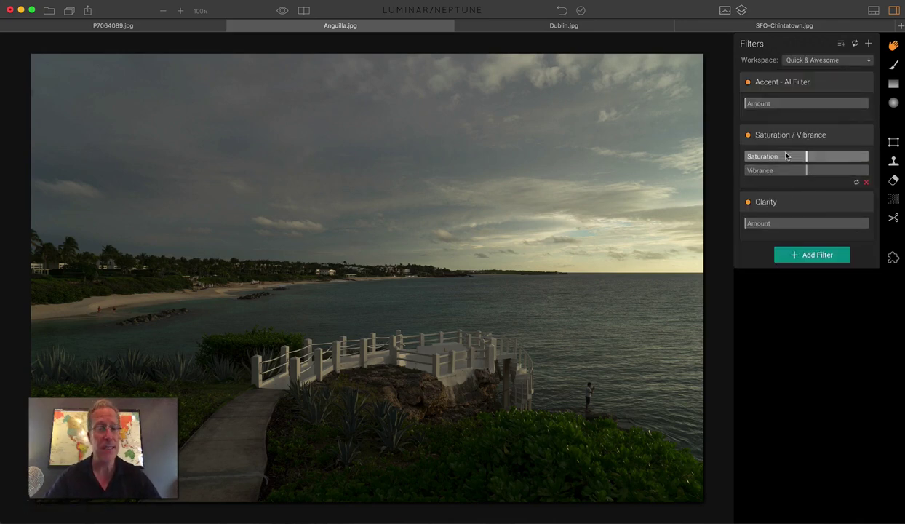
drag(746, 103, 799, 104)
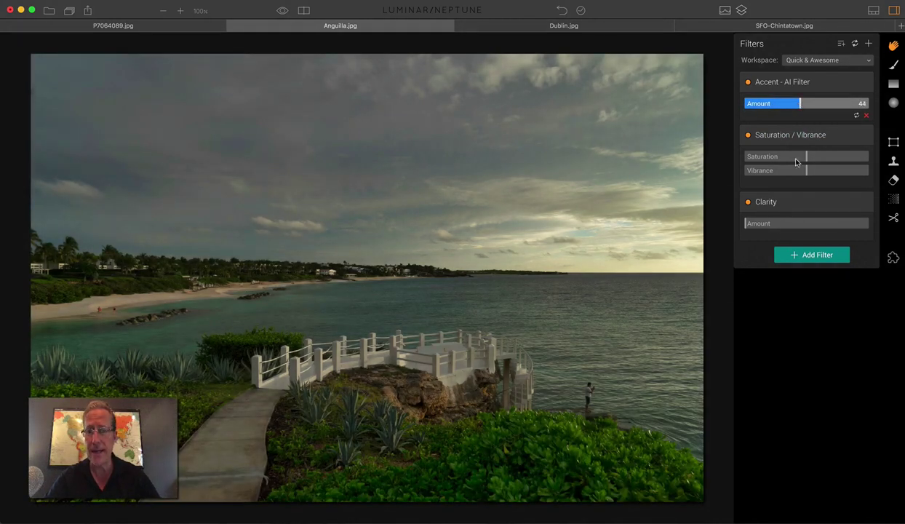
mouse_move(806, 157)
mouse_down()
mouse_move(818, 163)
mouse_move(801, 170)
mouse_move(819, 169)
mouse_up()
drag(745, 223, 758, 225)
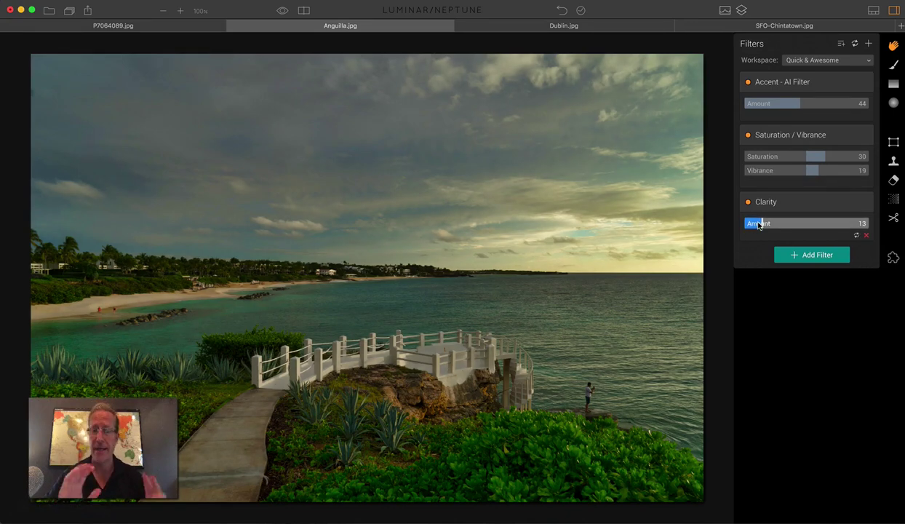
click(797, 254)
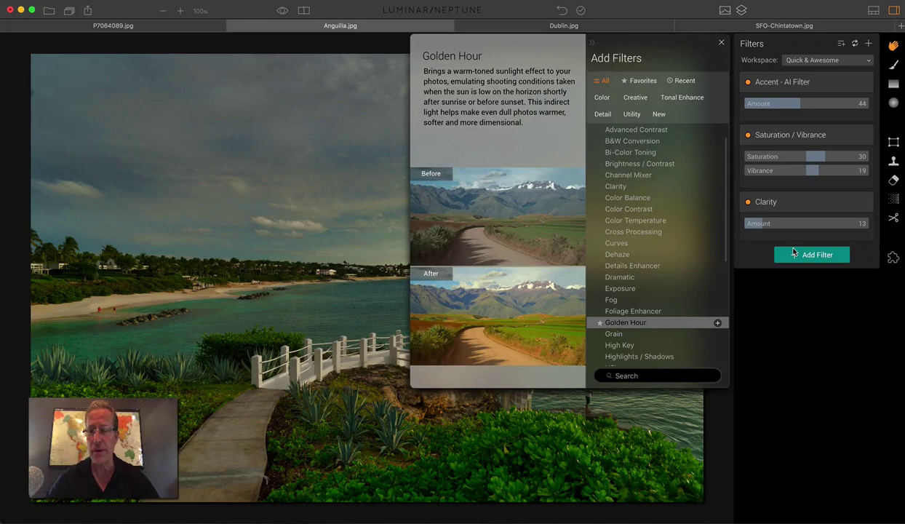
Step: Add Color Temperature (Temperature -28, Tint 11) and Golden Hour (Amount 21, Saturation 25) filters
click(717, 220)
scroll(693, 266, down, 3)
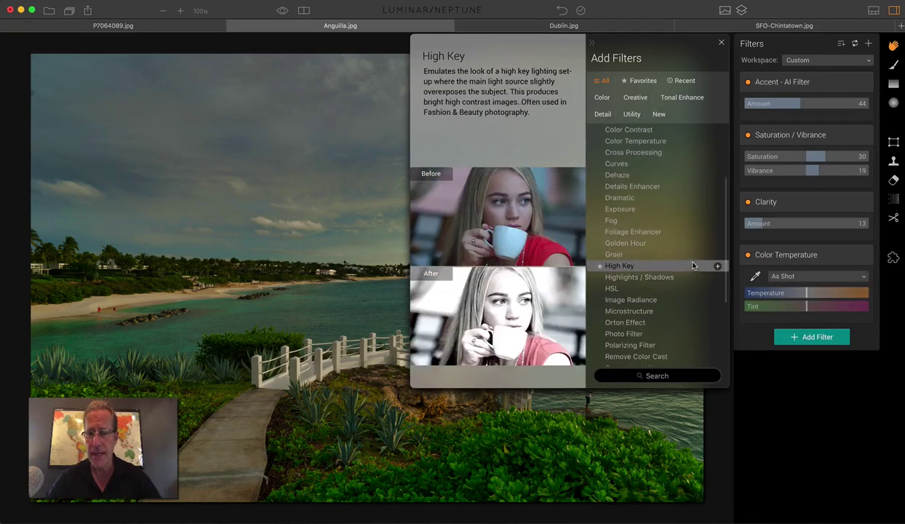
click(660, 243)
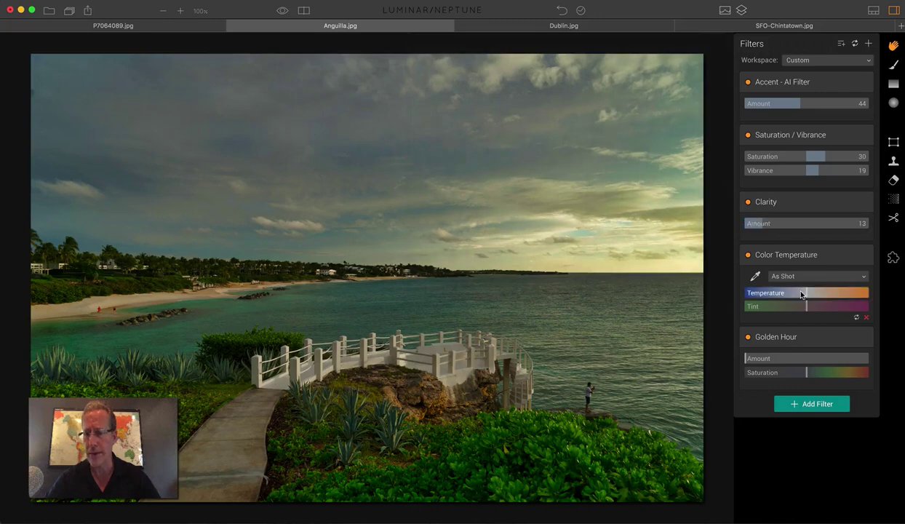
drag(800, 293, 814, 306)
drag(745, 358, 821, 372)
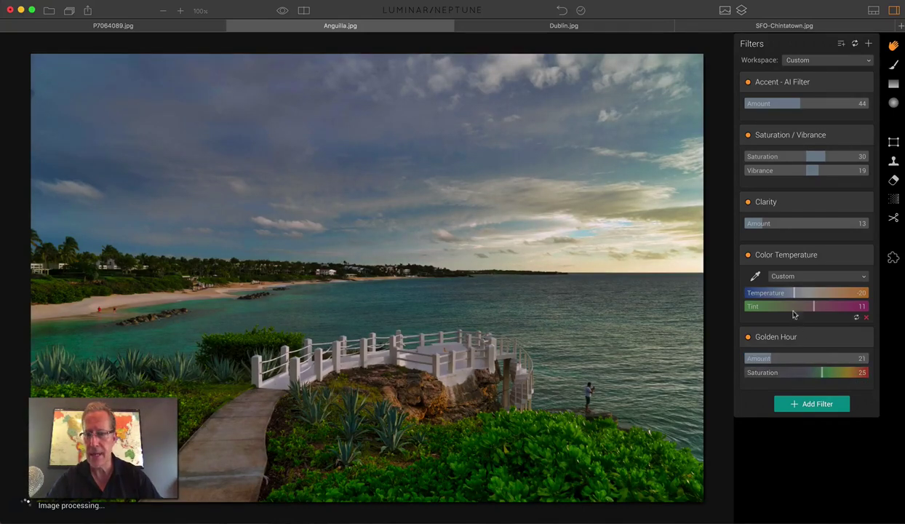
drag(794, 292, 786, 294)
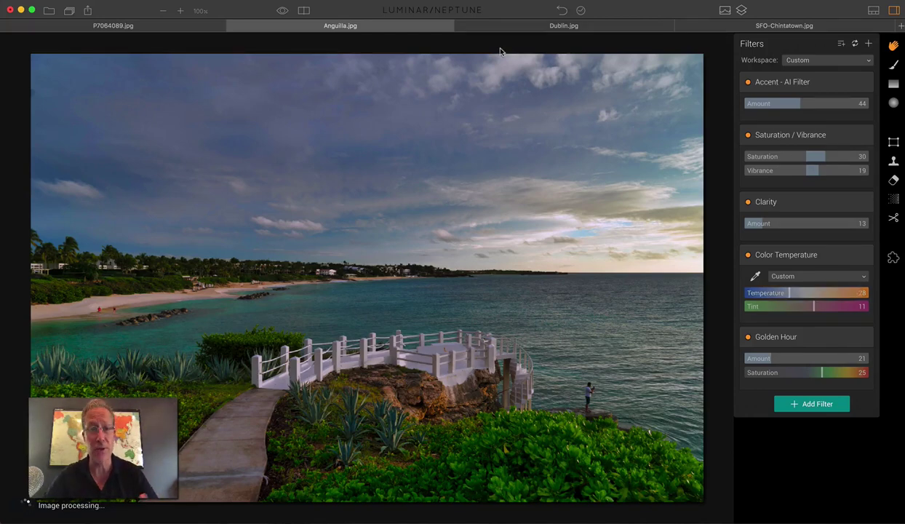
Step: Compare the edited Anguilla photo against the original in the split before/after view
click(302, 10)
drag(221, 100, 278, 101)
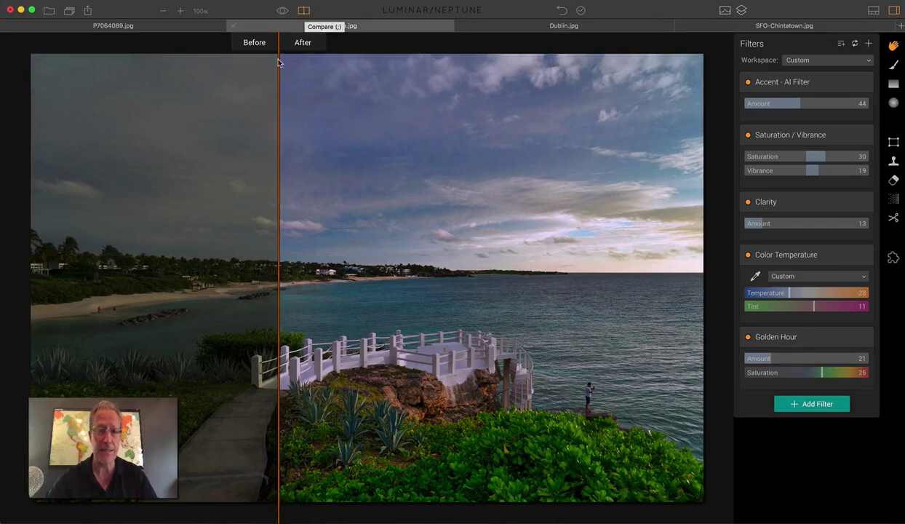
drag(277, 73, 278, 115)
click(290, 11)
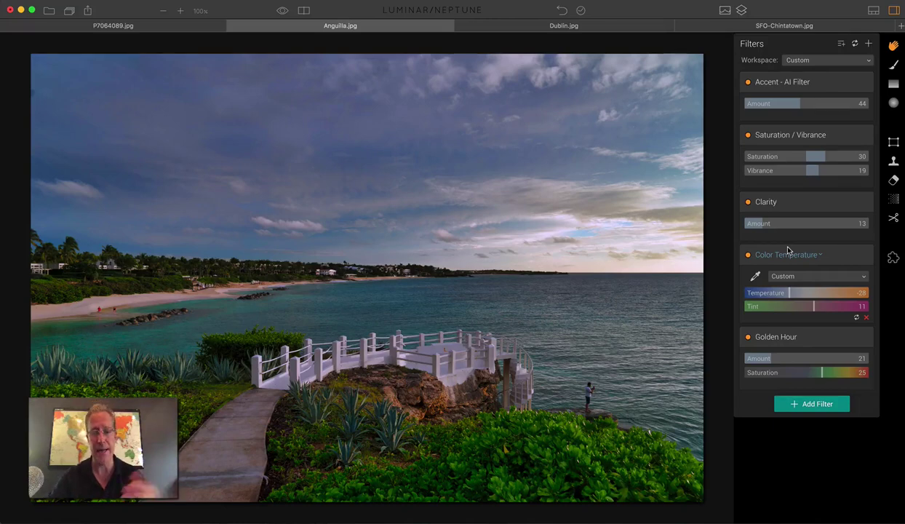
Step: Add a Highlights Priority Vignette with Amount -54 and Inner Brightness 31
click(803, 403)
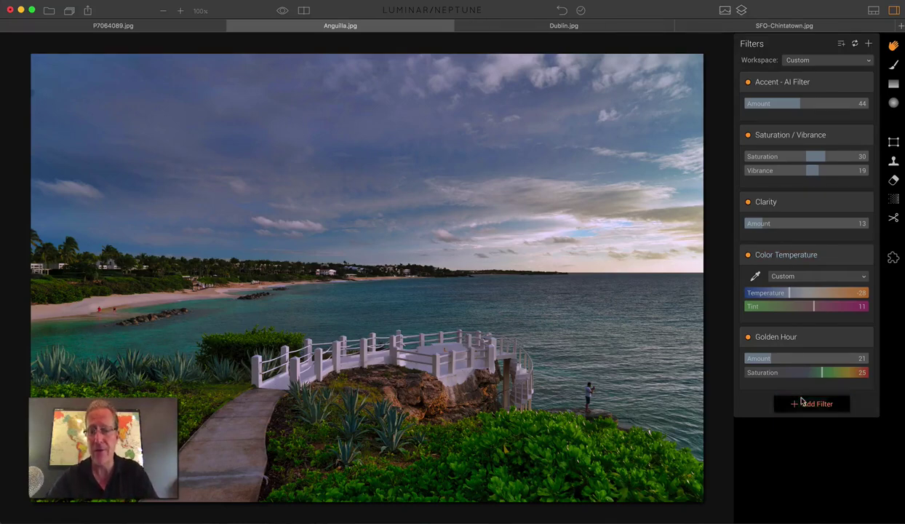
scroll(640, 291, down, 3)
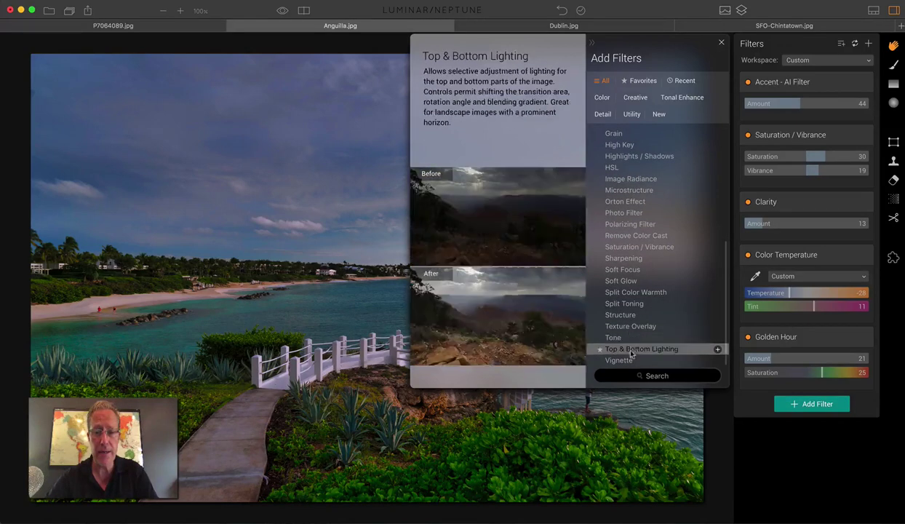
click(630, 359)
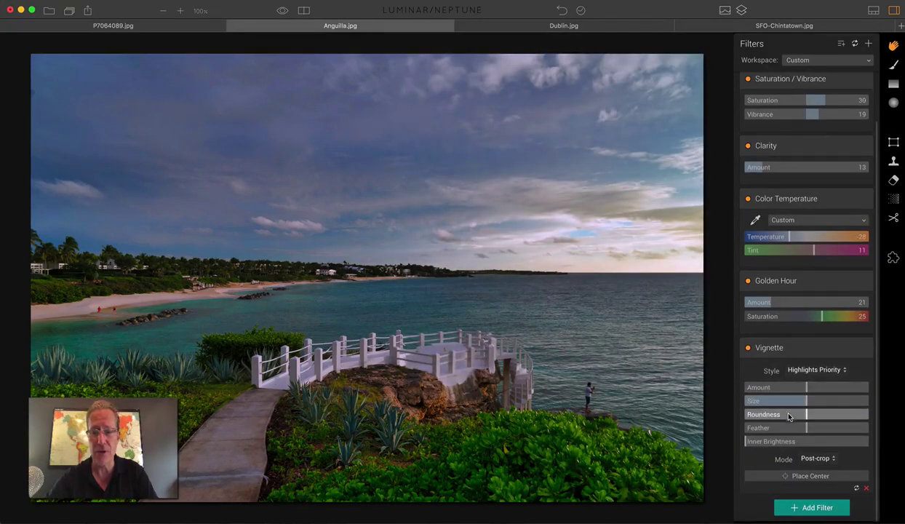
click(801, 371)
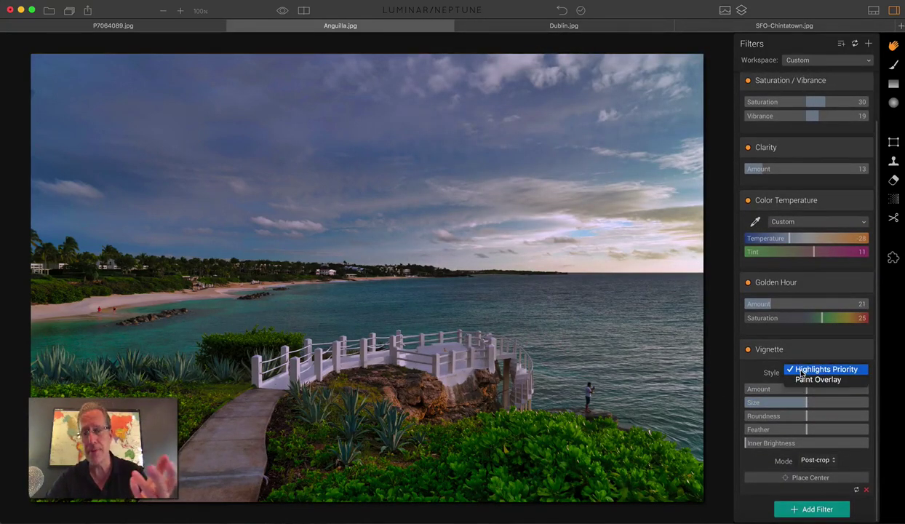
click(801, 369)
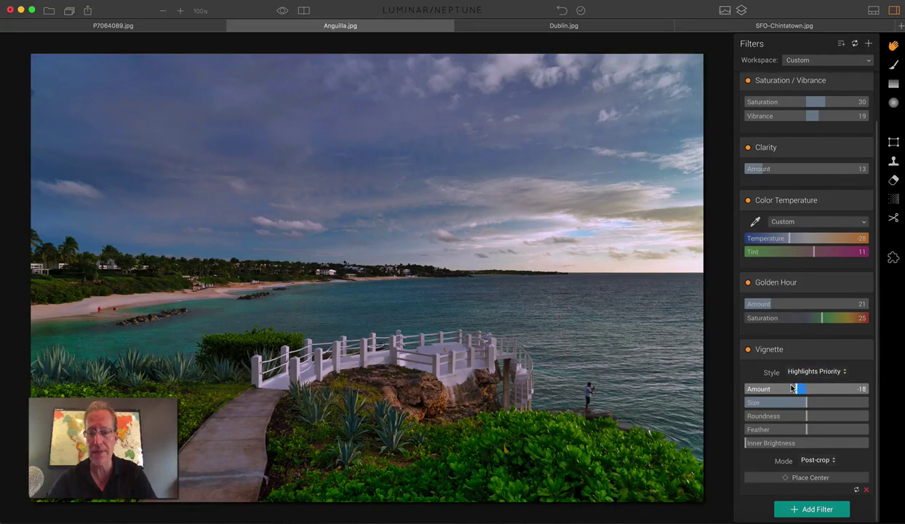
drag(800, 388, 766, 405)
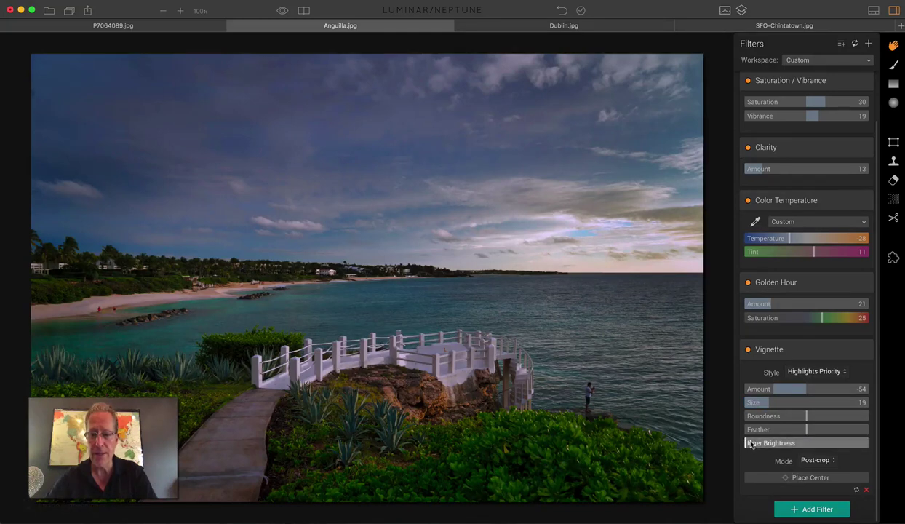
drag(745, 444, 783, 444)
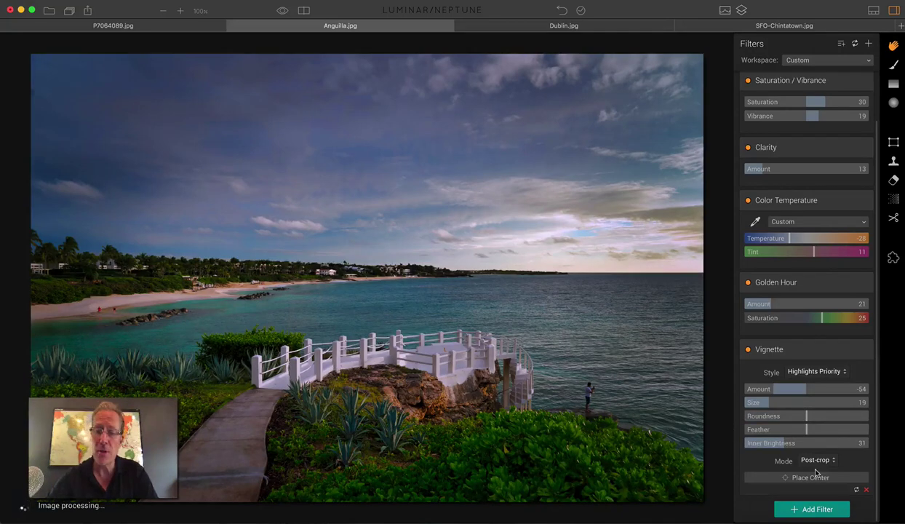
Step: Centre the vignette on the railing, compare it off and on, then switch to Dublin.jpg
click(804, 477)
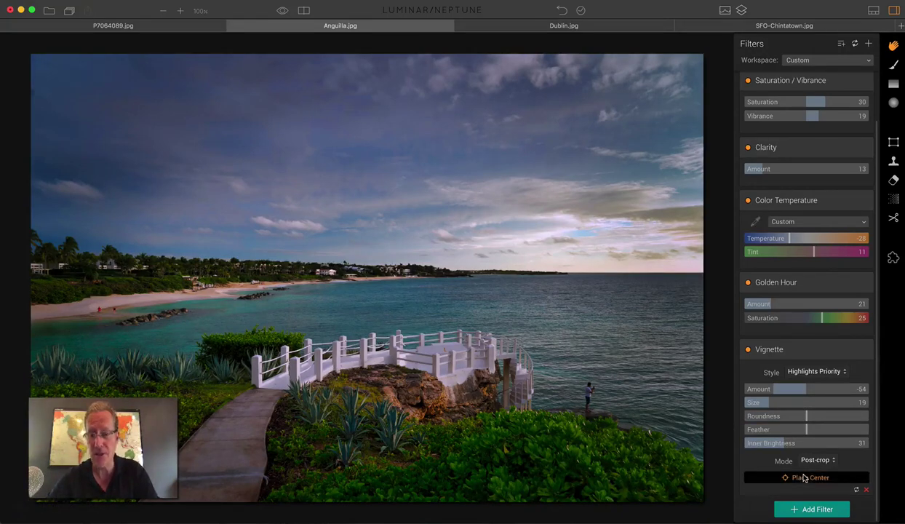
click(464, 346)
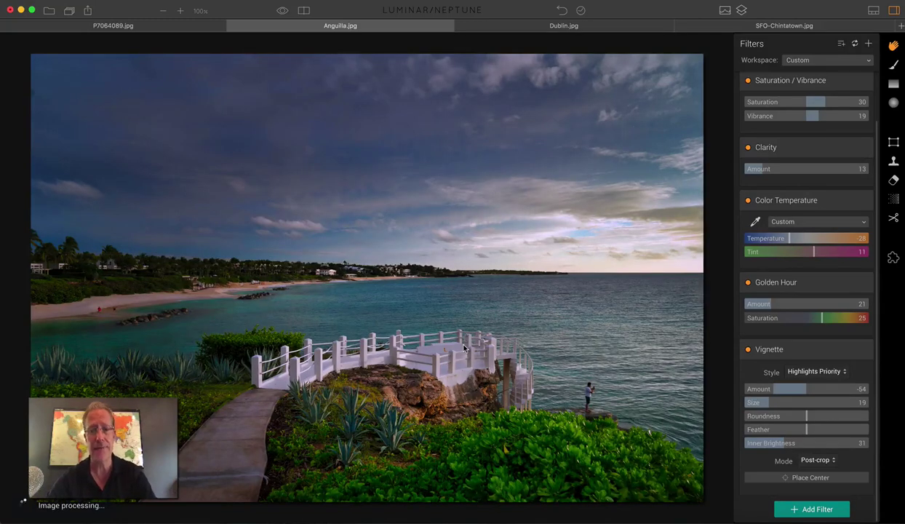
click(747, 350)
click(748, 350)
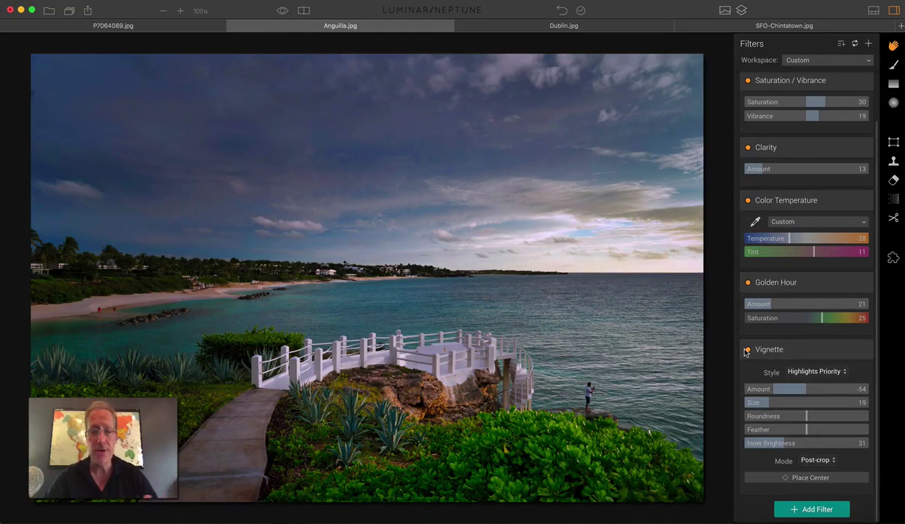
click(583, 31)
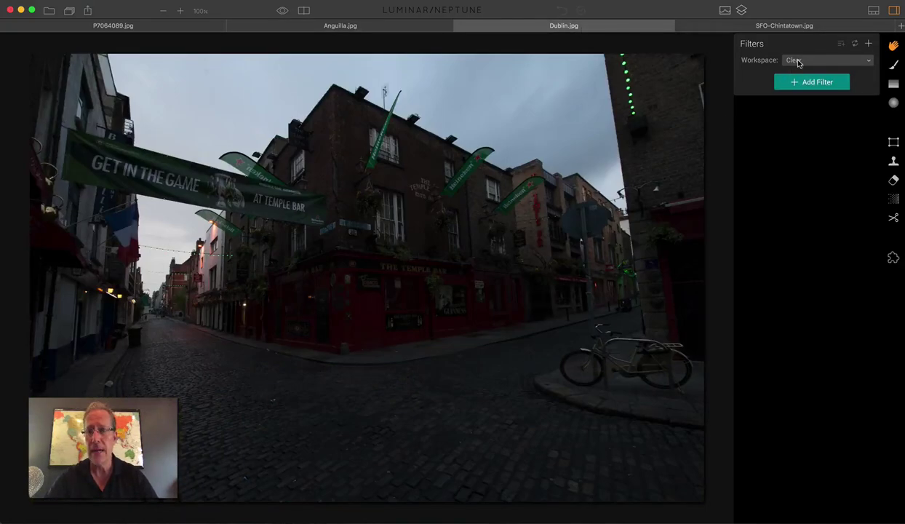
Step: Apply Quick & Awesome to Dublin with Accent AI 46, Saturation 25 and Clarity 21
click(798, 61)
click(801, 92)
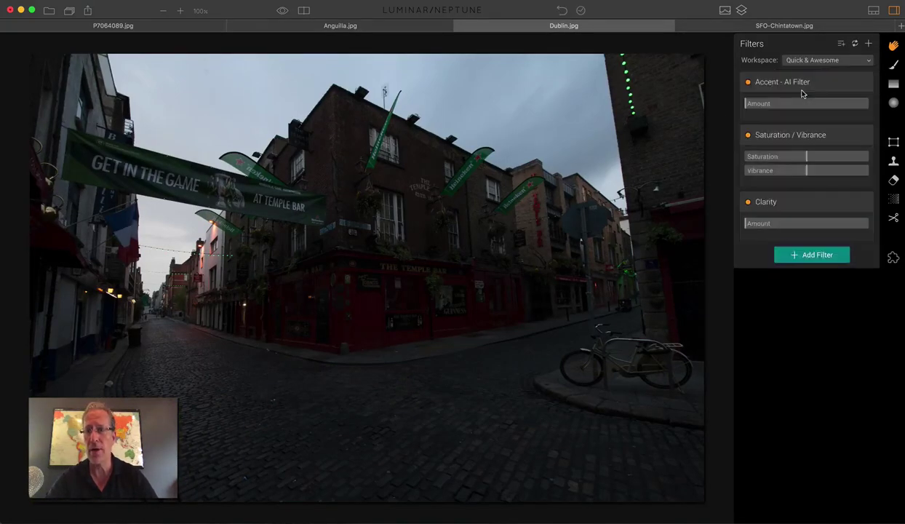
drag(745, 104, 800, 112)
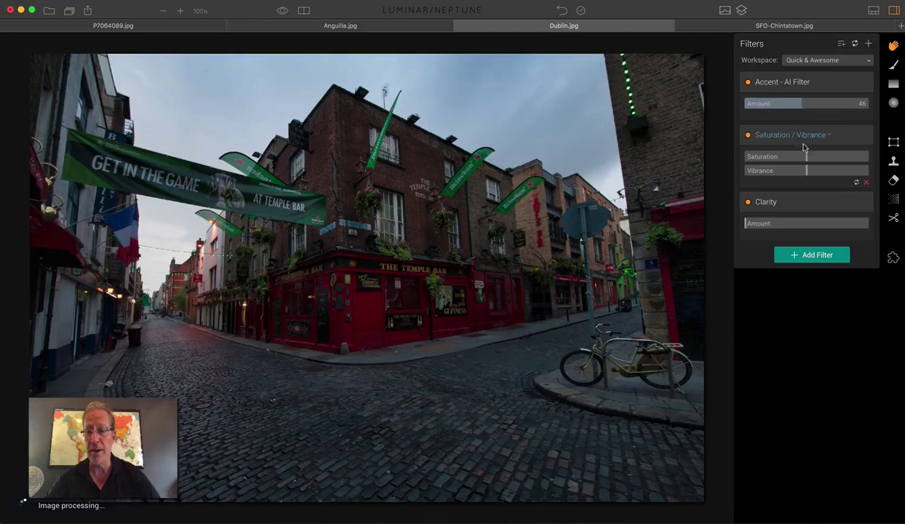
mouse_move(806, 157)
mouse_down()
mouse_move(819, 157)
mouse_move(812, 170)
mouse_up()
drag(745, 224, 771, 223)
Step: Add Golden Hour (Saturation 36) and HSL, reducing red saturation and blues to -20
click(800, 258)
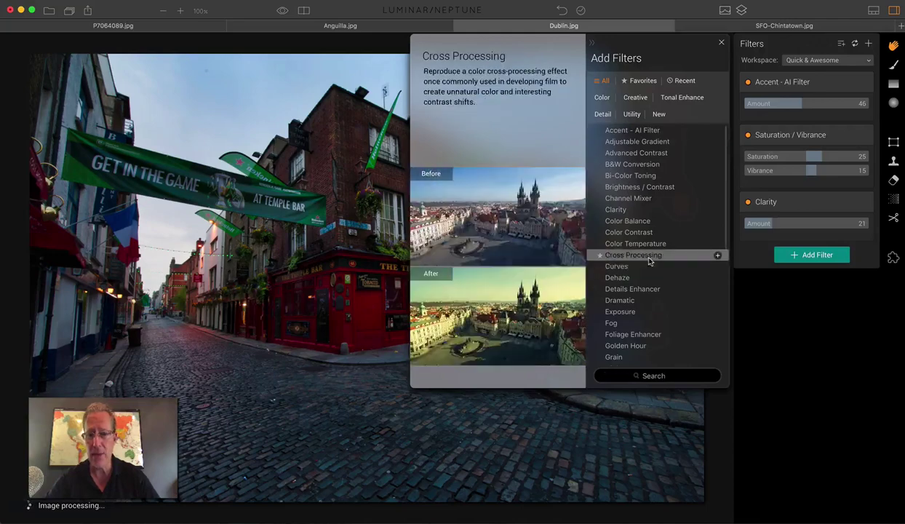
scroll(651, 262, down, 3)
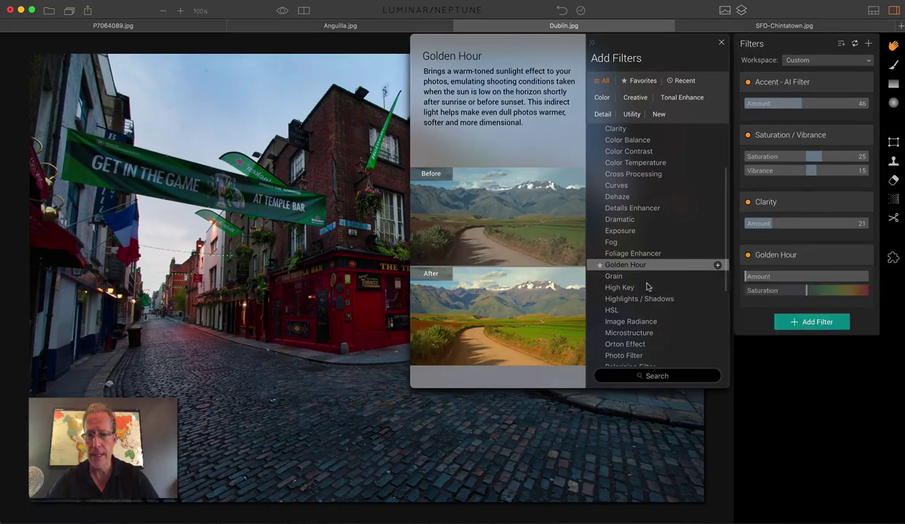
click(615, 310)
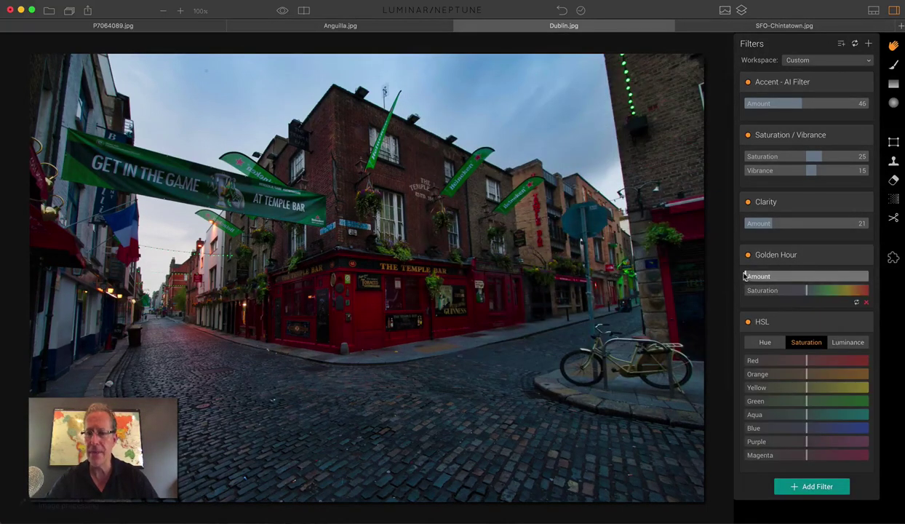
drag(743, 275, 823, 290)
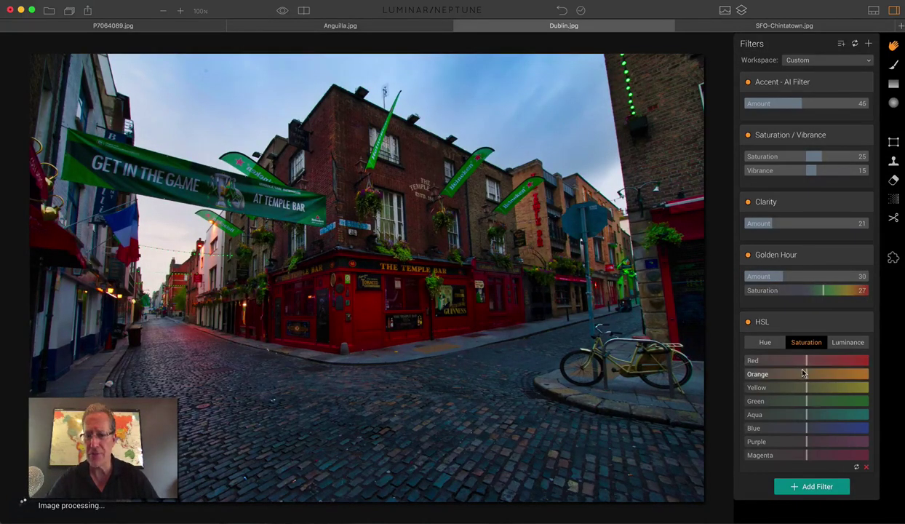
mouse_move(803, 373)
mouse_down()
mouse_move(794, 373)
mouse_move(799, 360)
mouse_up()
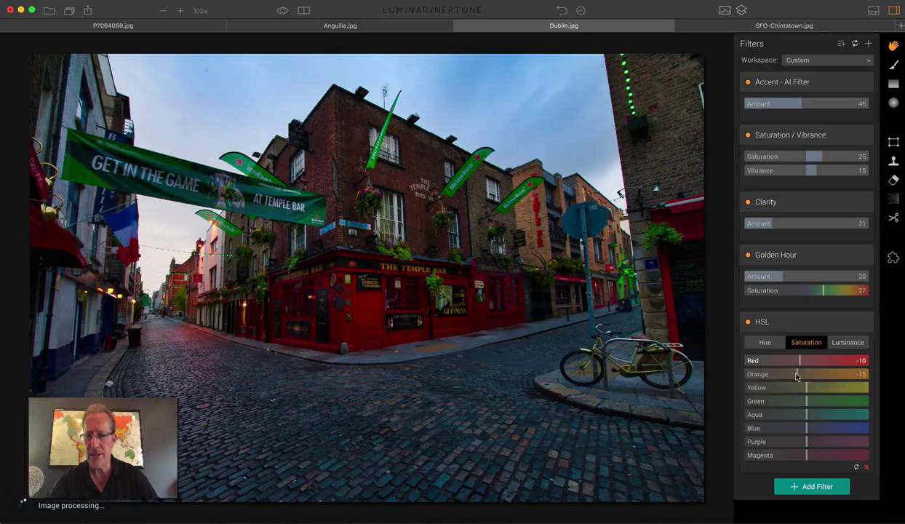
drag(806, 427, 794, 428)
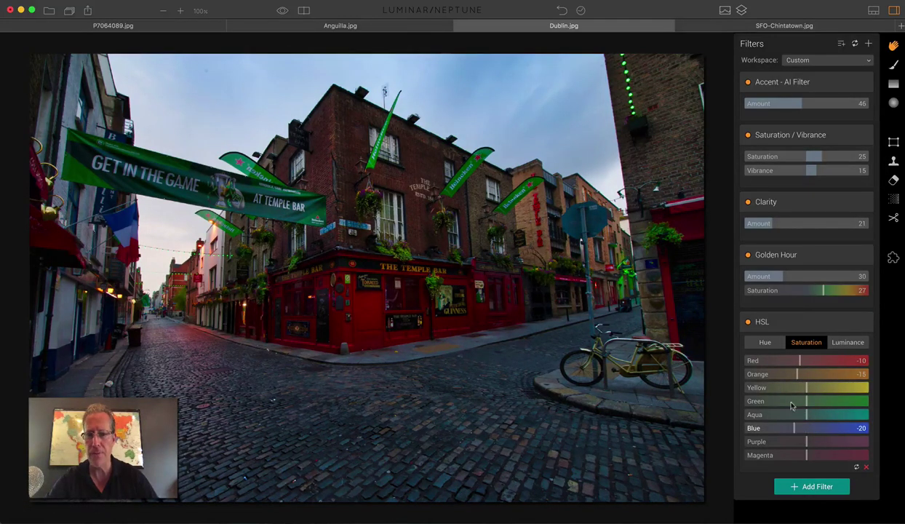
drag(822, 291, 786, 281)
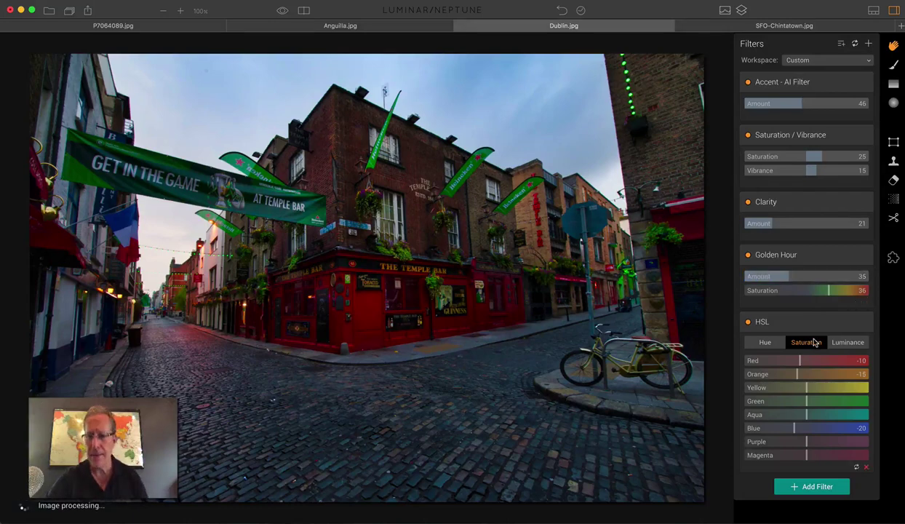
Step: Set HSL red luminance to 28 and mute red saturation down to -61
drag(796, 360, 775, 365)
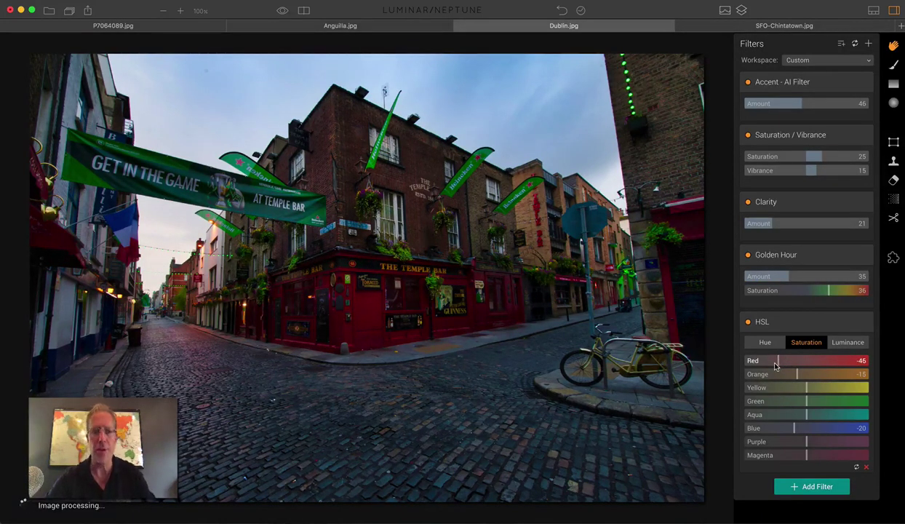
click(837, 340)
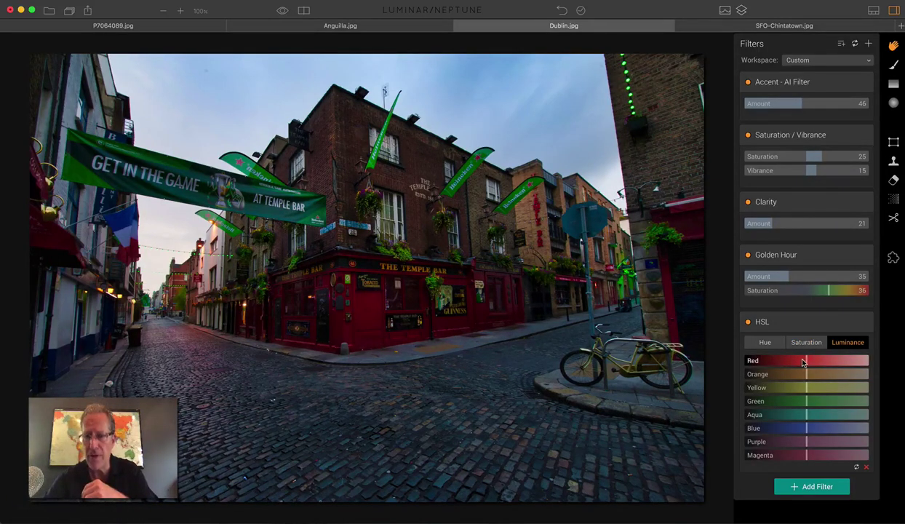
drag(803, 361, 822, 361)
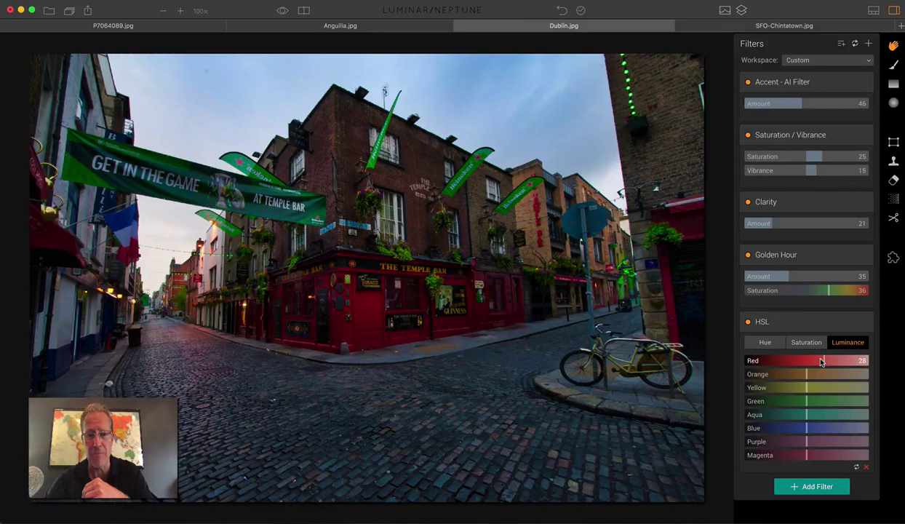
click(800, 341)
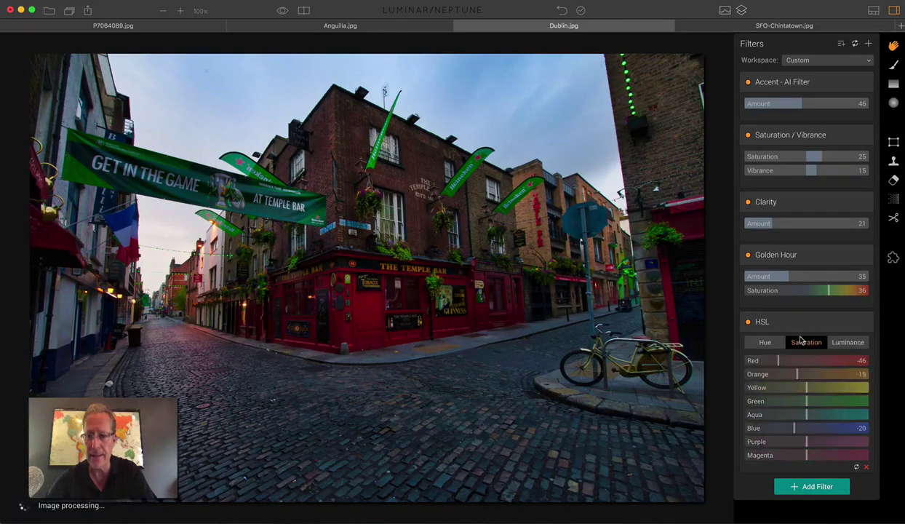
drag(778, 360, 766, 359)
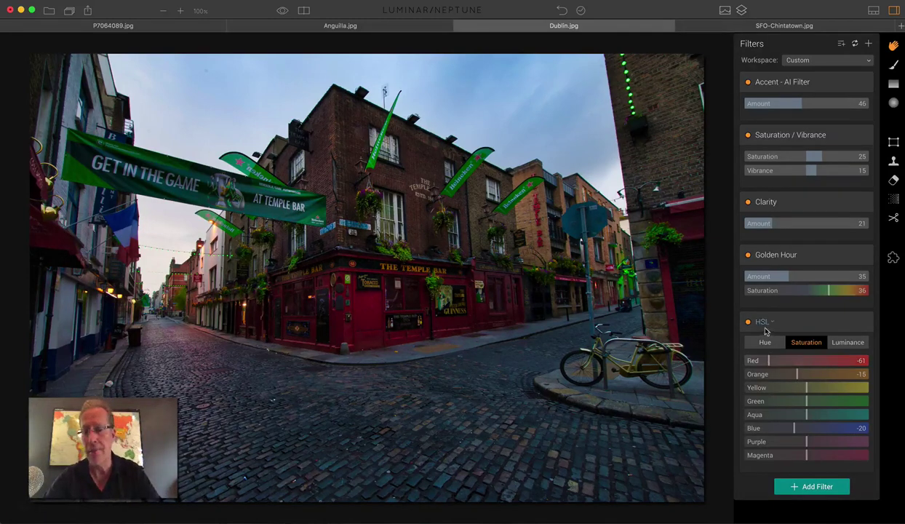
Step: Compare Dublin with its original in split view, then drop Saturation from 25 to 11
click(300, 11)
drag(367, 187, 180, 172)
click(302, 11)
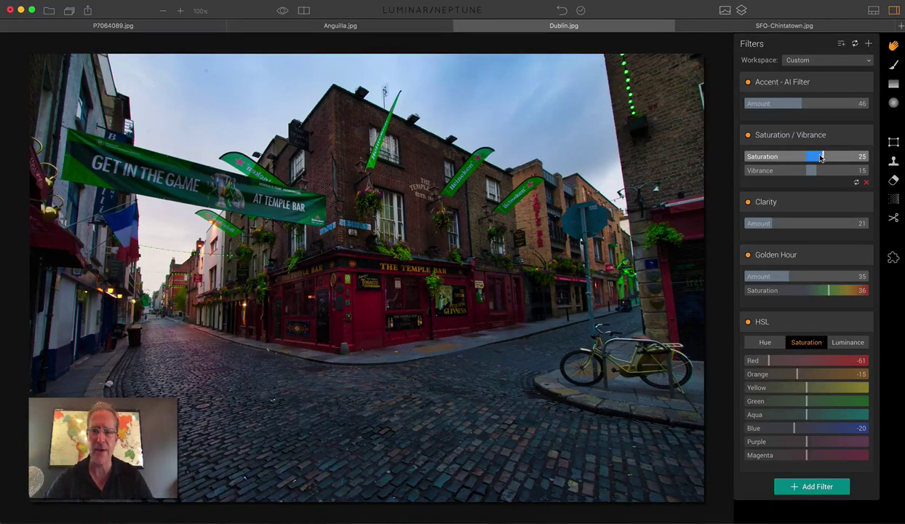
drag(820, 157, 811, 158)
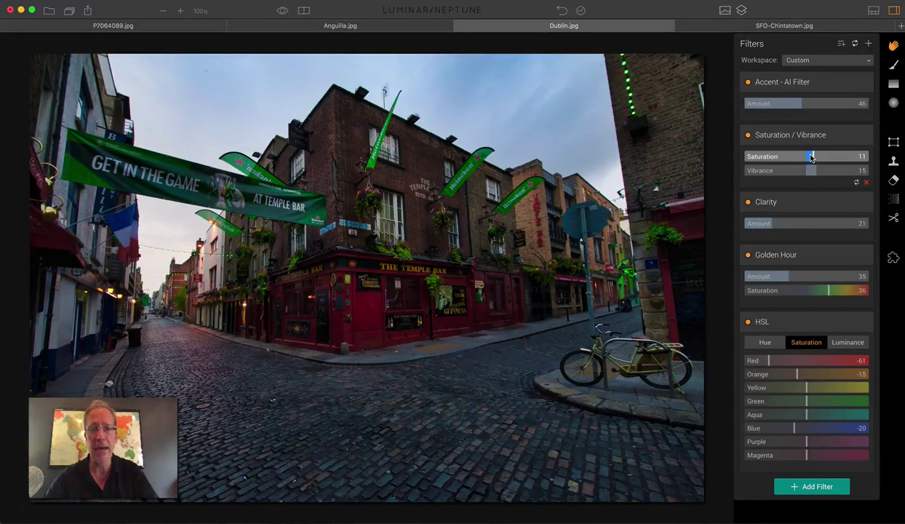
Step: Switch to SFO-Chintatown.jpg and apply the Quick & Awesome workspace
click(784, 26)
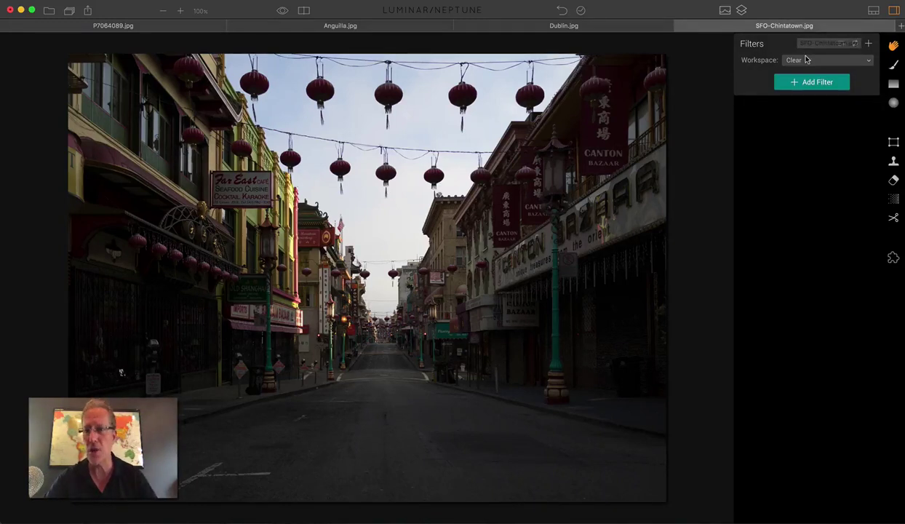
click(804, 60)
click(805, 92)
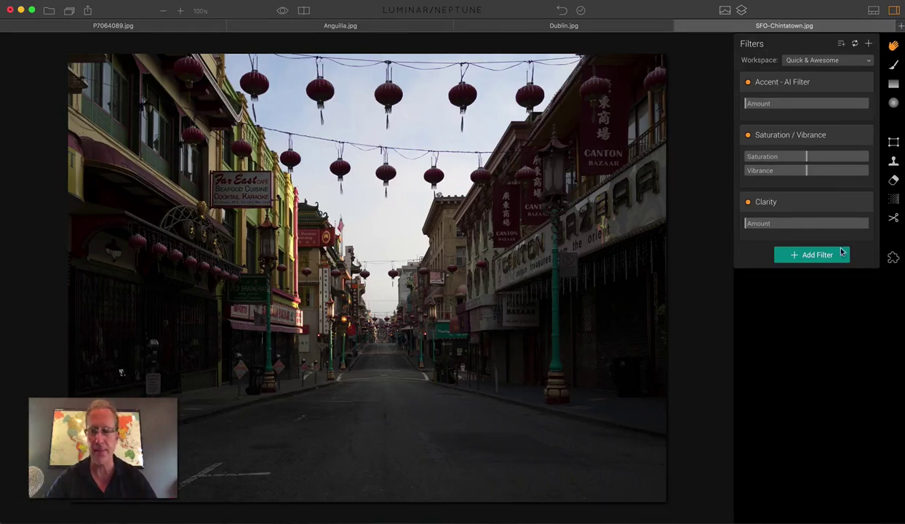
Step: Add Color Temperature, Polarizing Filter and Tone filters to the Chinatown photo's stack
click(819, 253)
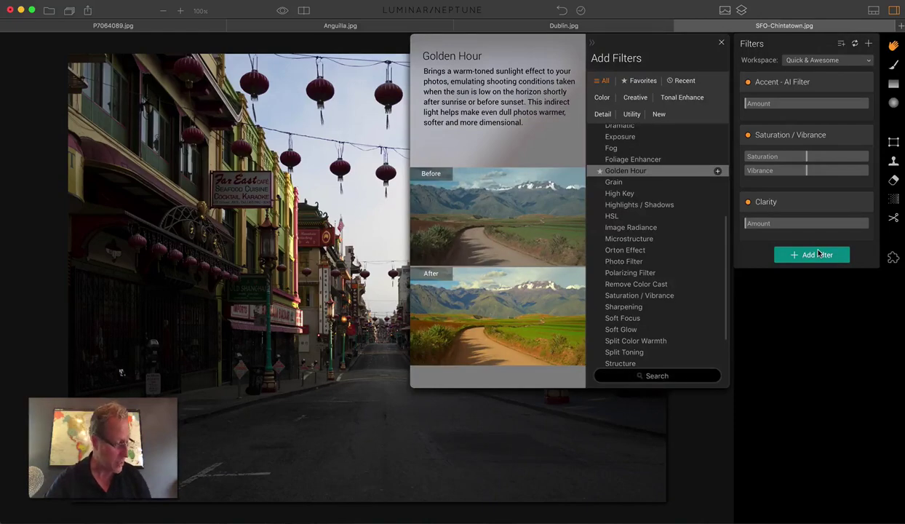
click(819, 253)
click(818, 253)
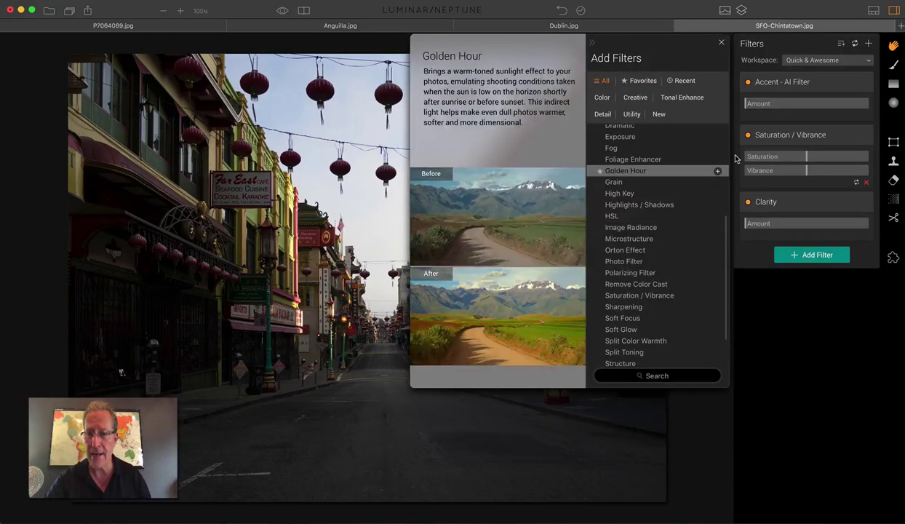
scroll(717, 165, up, 5)
scroll(717, 164, up, 1)
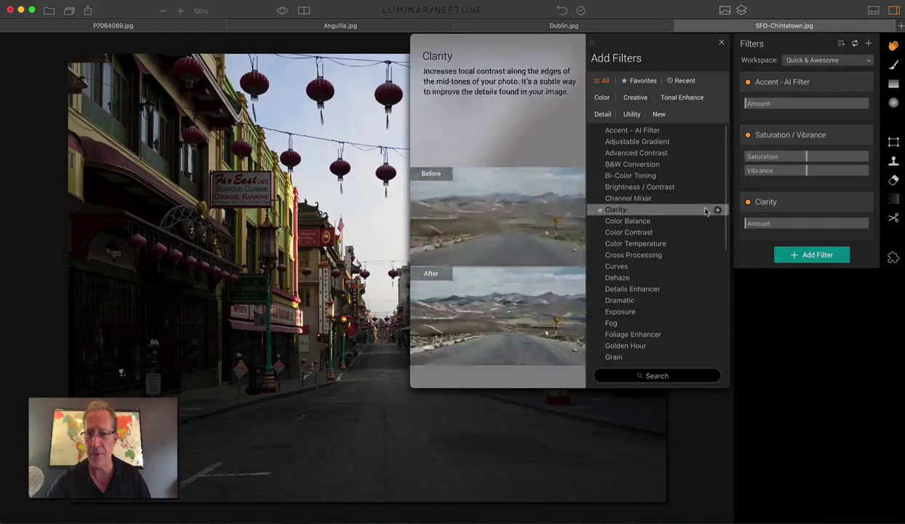
click(716, 243)
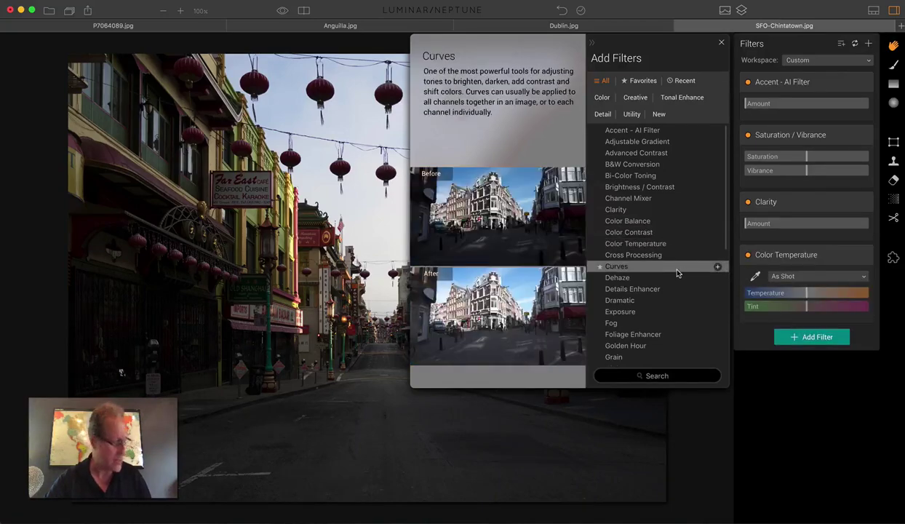
scroll(658, 262, down, 2)
scroll(676, 273, down, 7)
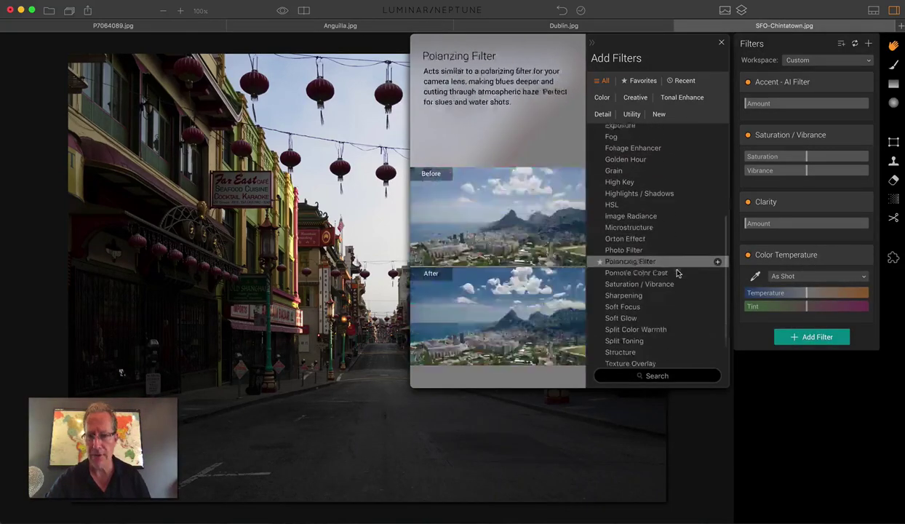
click(717, 224)
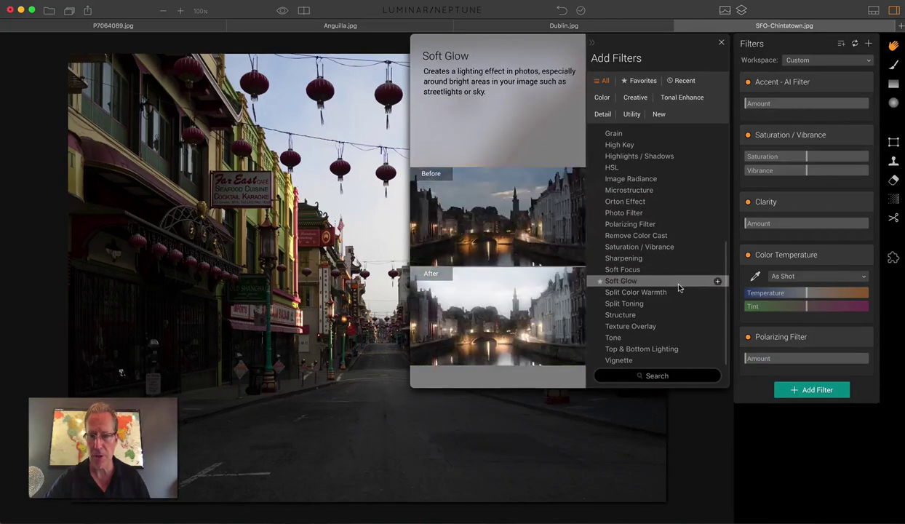
click(716, 338)
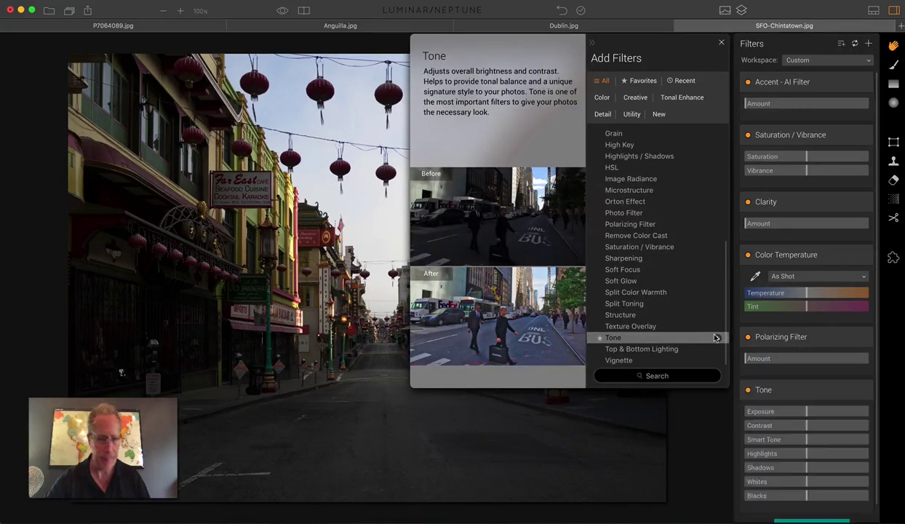
scroll(696, 255, up, 5)
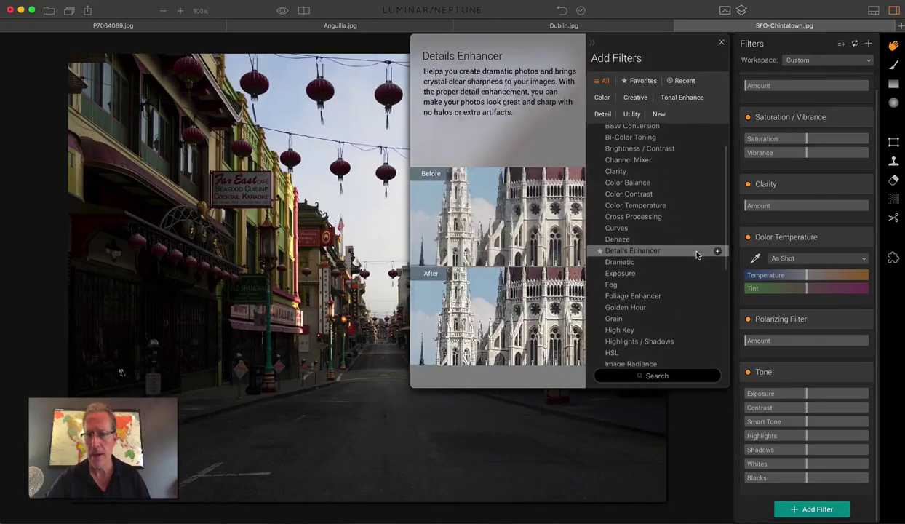
Step: Add Golden Hour and set Accent 31, Saturation 18, Vibrance 13 and Clarity 23
click(663, 307)
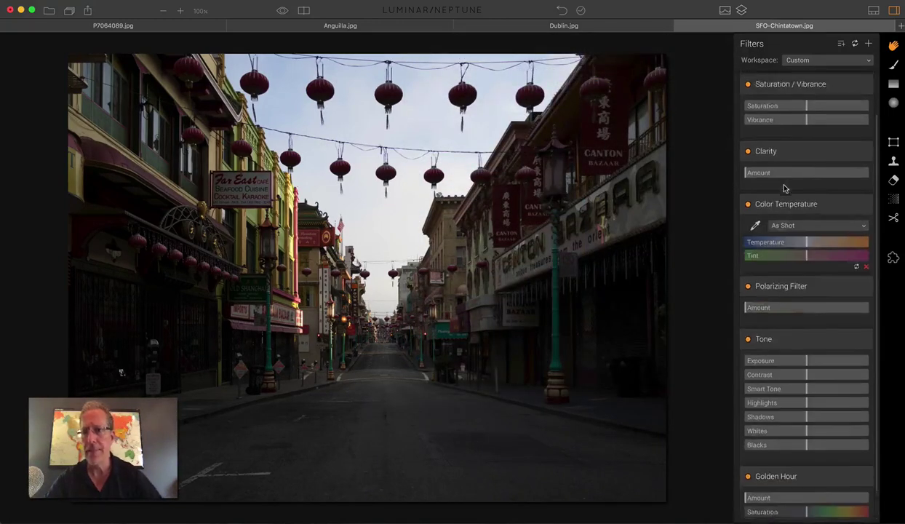
scroll(804, 130, up, 3)
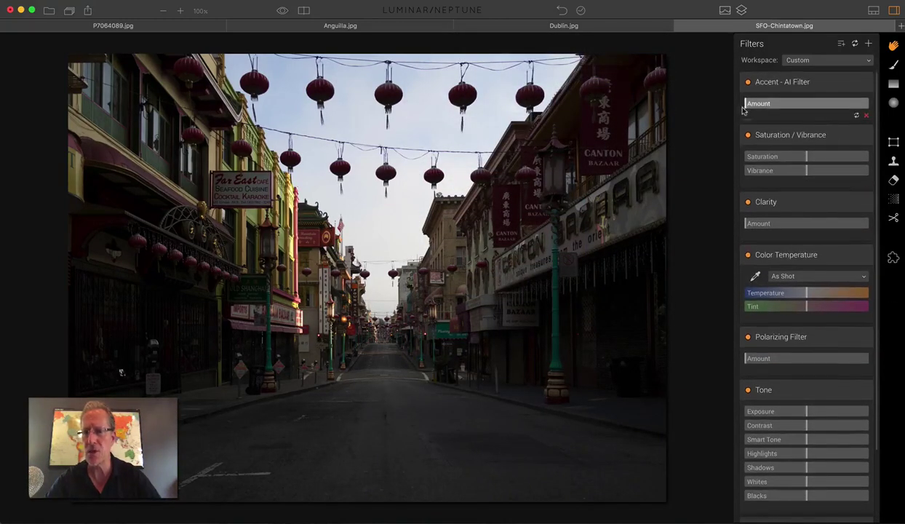
drag(757, 104, 783, 106)
mouse_move(804, 158)
mouse_down()
mouse_move(816, 159)
mouse_move(814, 170)
mouse_up()
drag(749, 223, 774, 223)
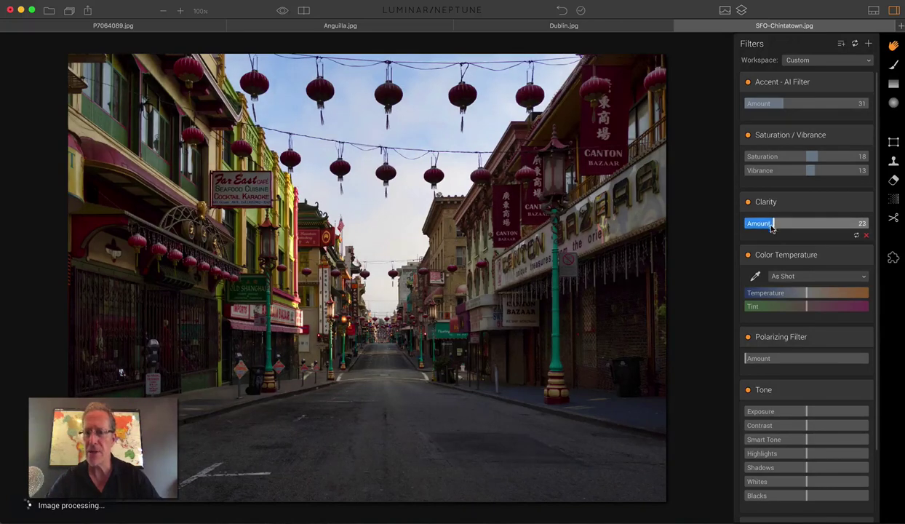
Step: Set Temperature -10, Polarizing 25, Contrast 20, Smart Tone 10 and Golden Hour 16 with Saturation 9
click(793, 292)
scroll(802, 325, down, 1)
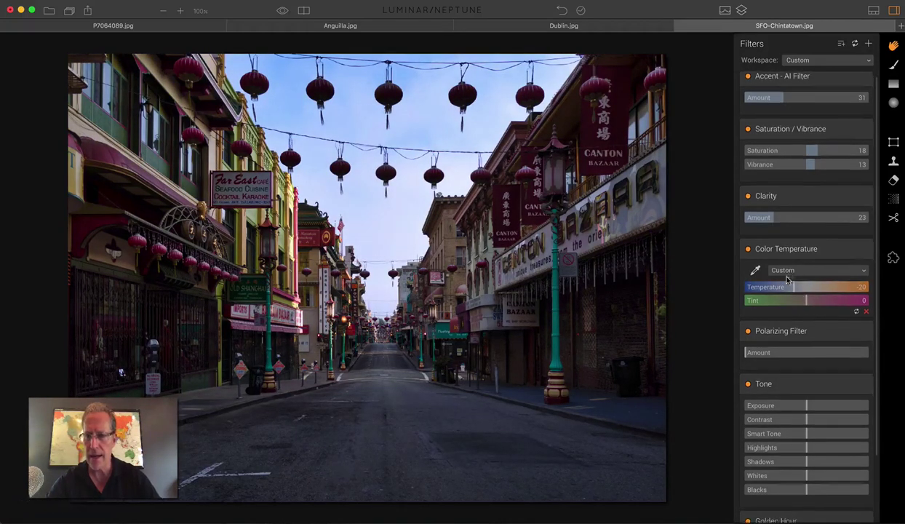
drag(745, 349, 773, 349)
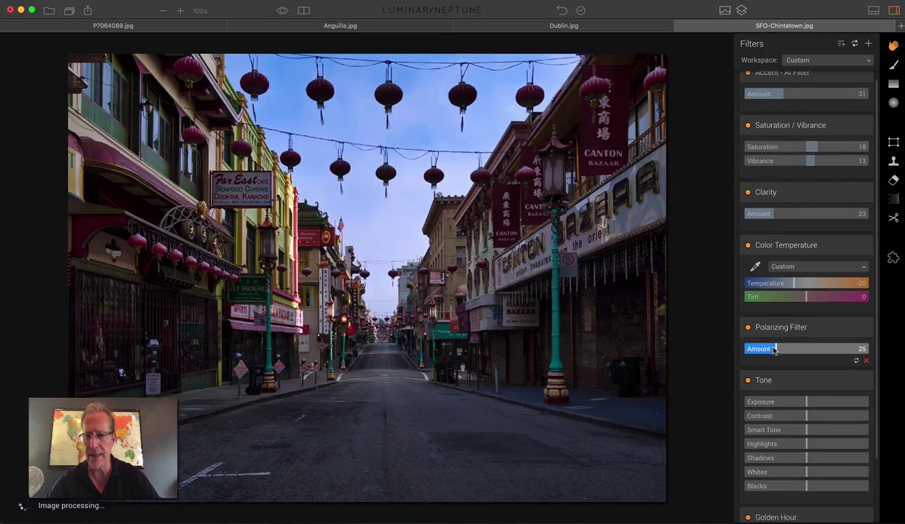
click(795, 287)
click(798, 286)
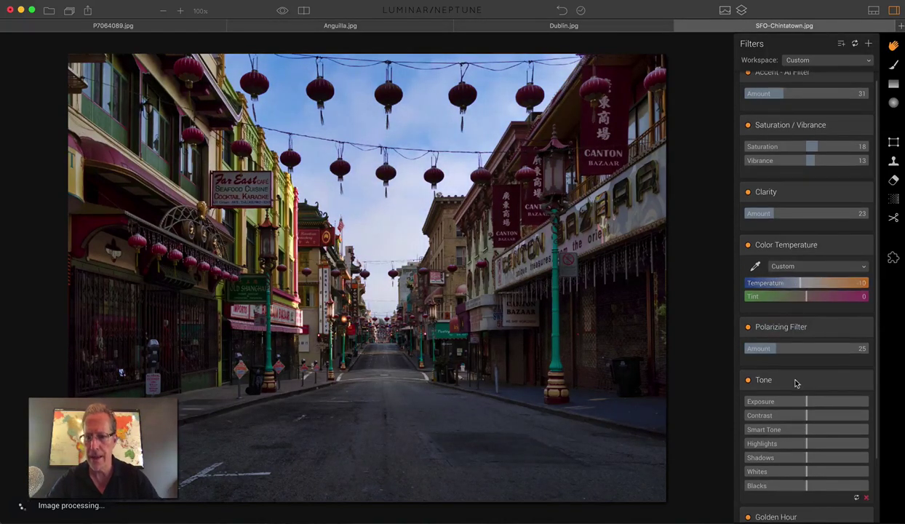
scroll(792, 396, down, 1)
mouse_move(803, 427)
mouse_down()
mouse_move(813, 409)
mouse_move(810, 428)
mouse_up()
scroll(812, 429, down, 3)
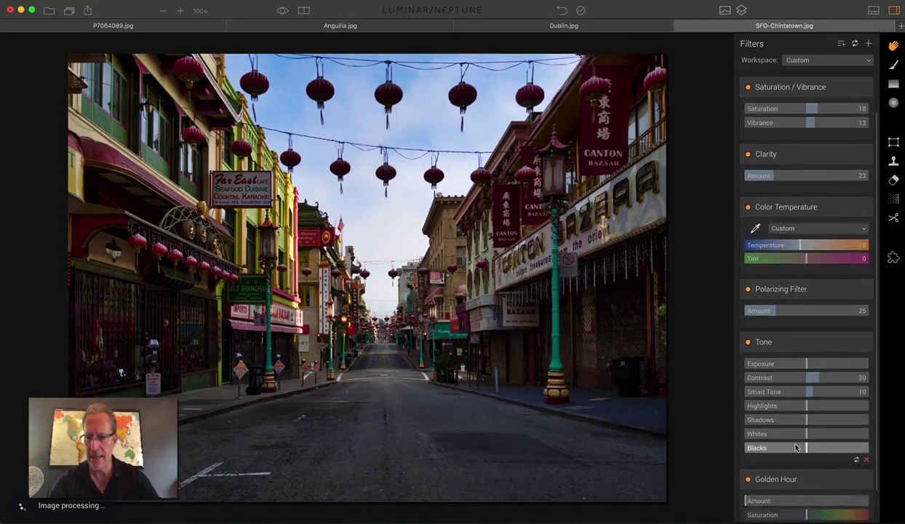
drag(743, 472, 812, 486)
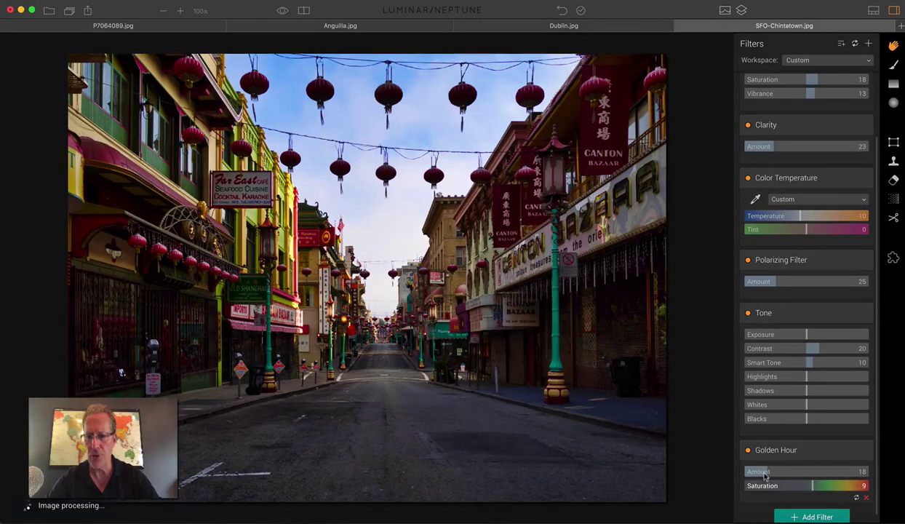
drag(747, 467, 742, 461)
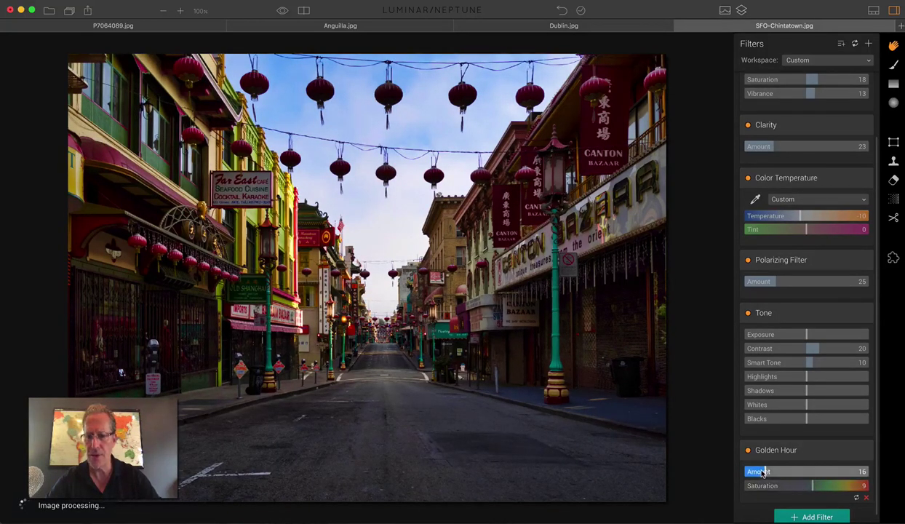
click(304, 11)
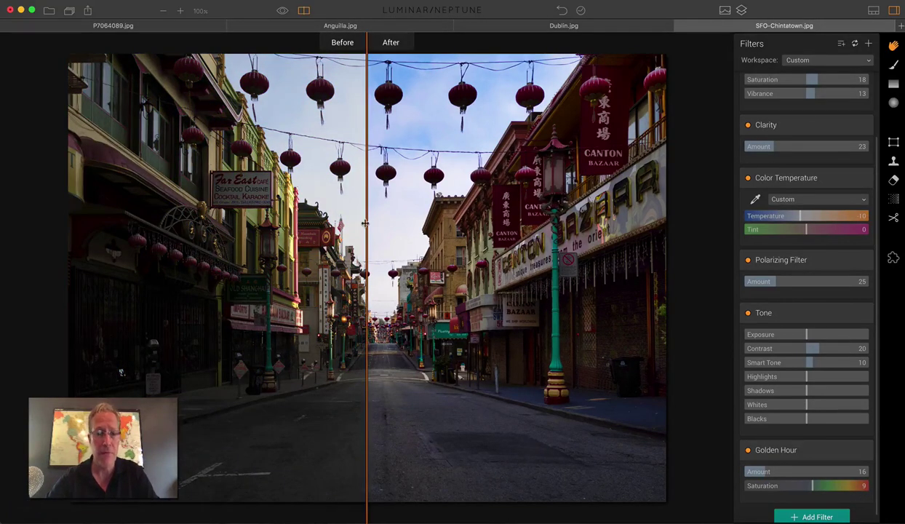
drag(366, 218, 257, 237)
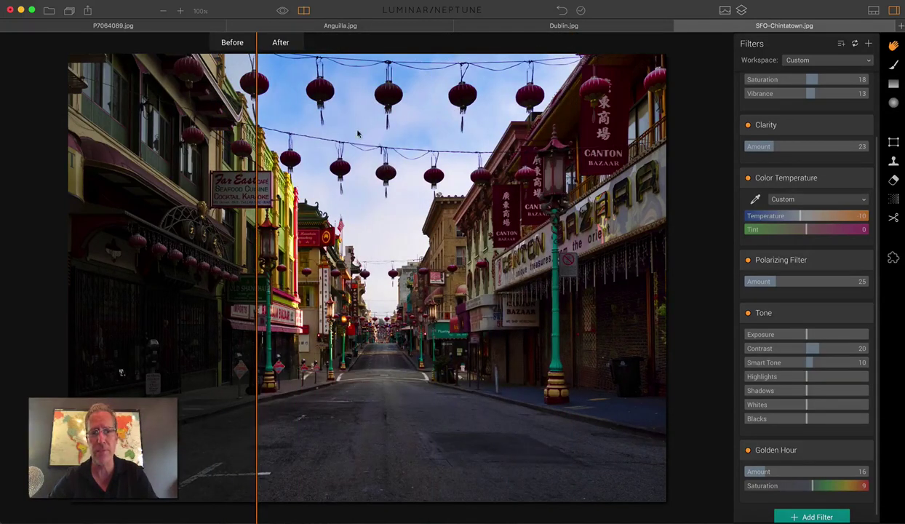
click(301, 11)
scroll(750, 204, up, 4)
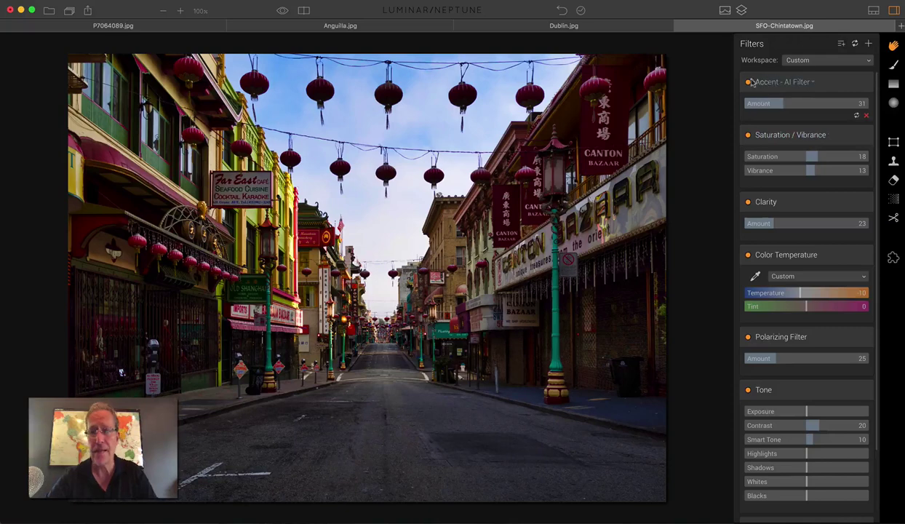
drag(745, 83, 745, 82)
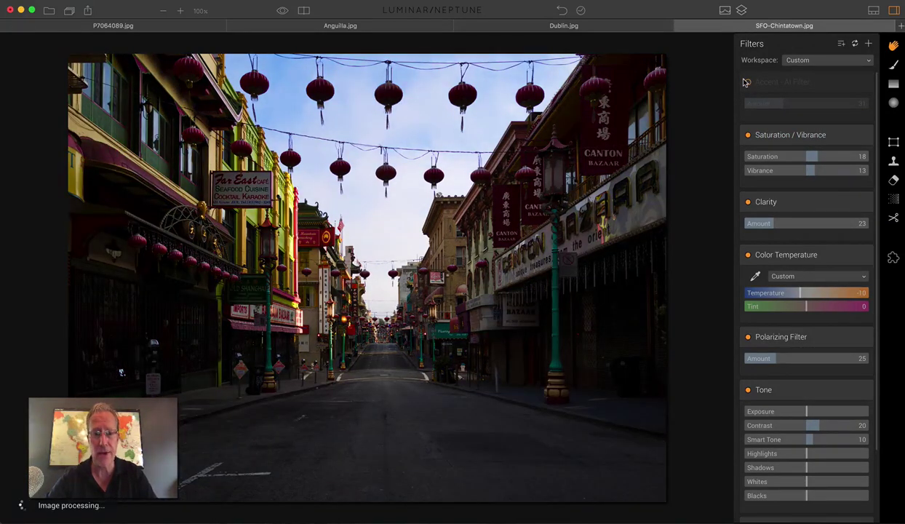
click(745, 82)
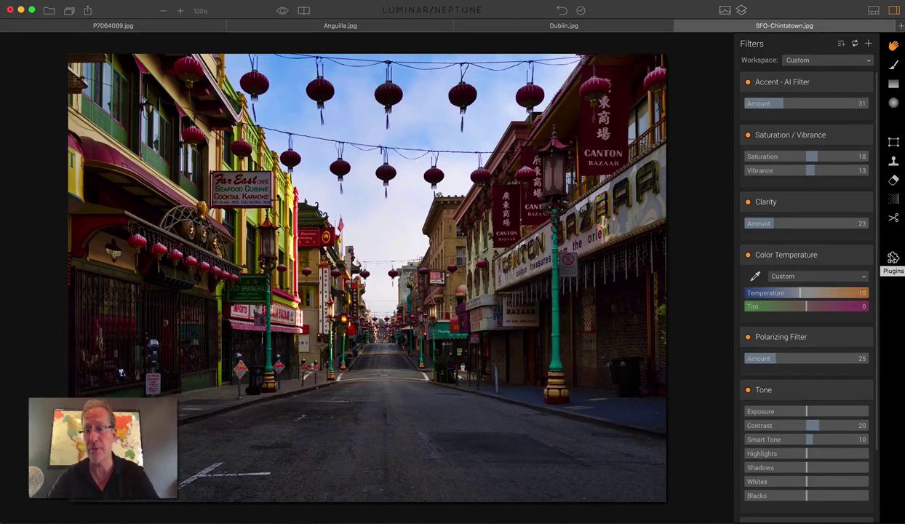
click(893, 257)
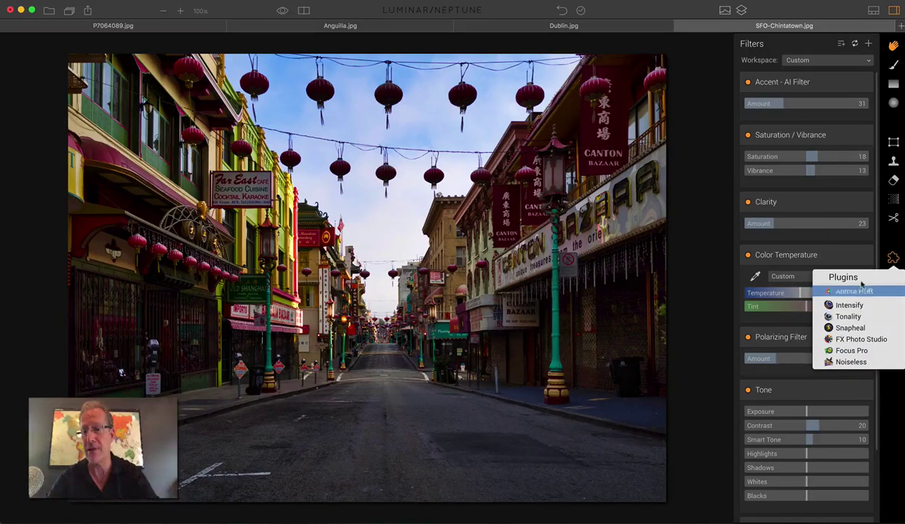
click(865, 251)
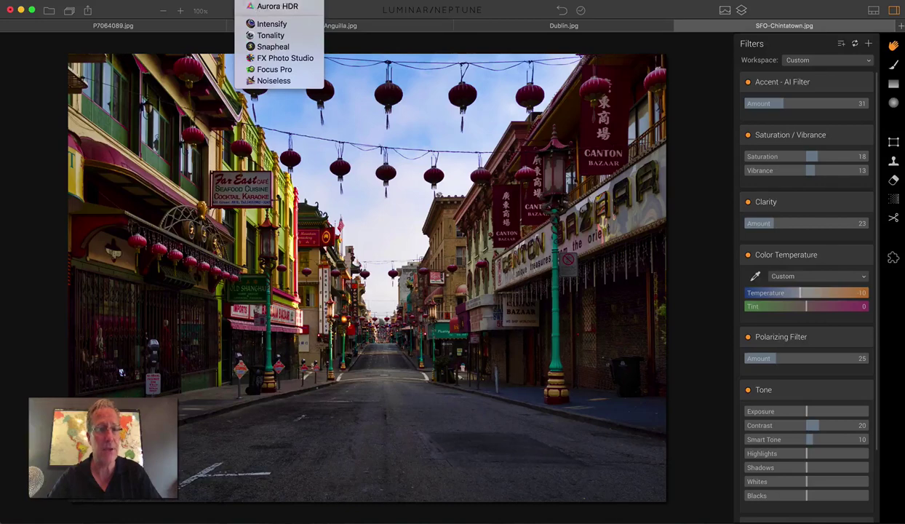
key(Escape)
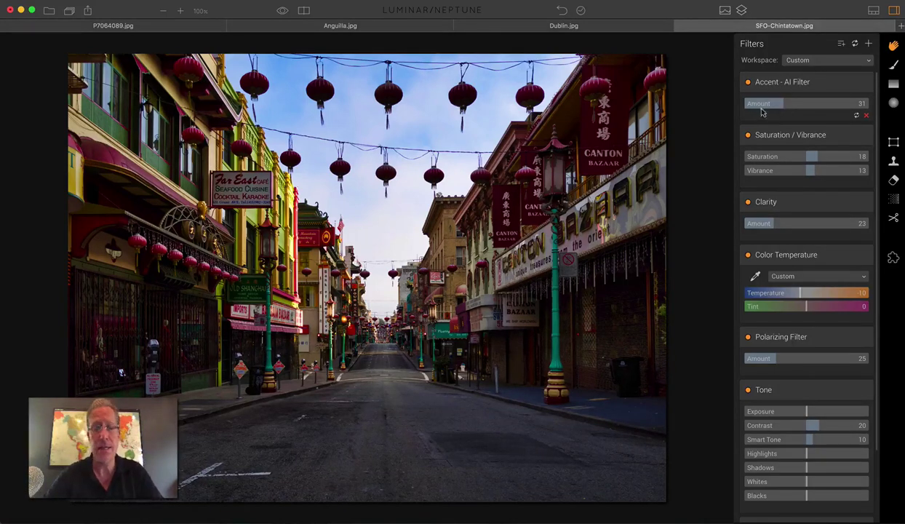
click(145, 26)
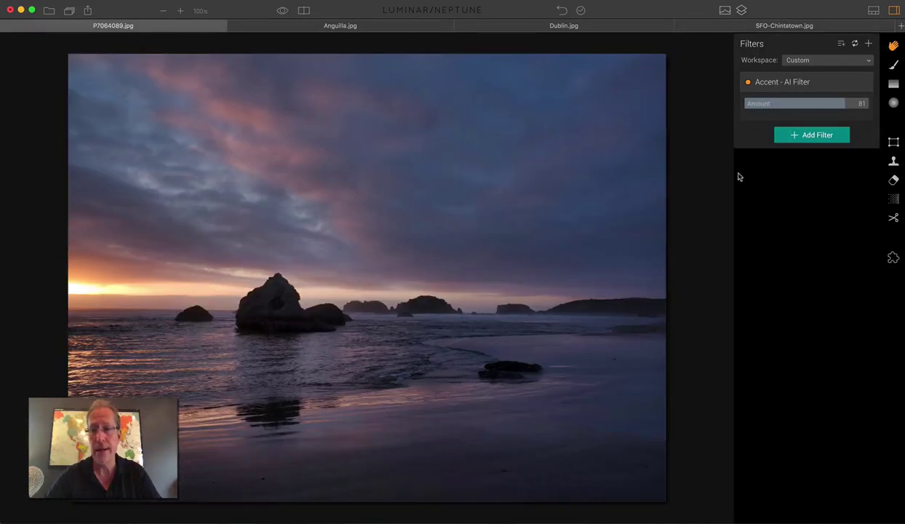
click(721, 26)
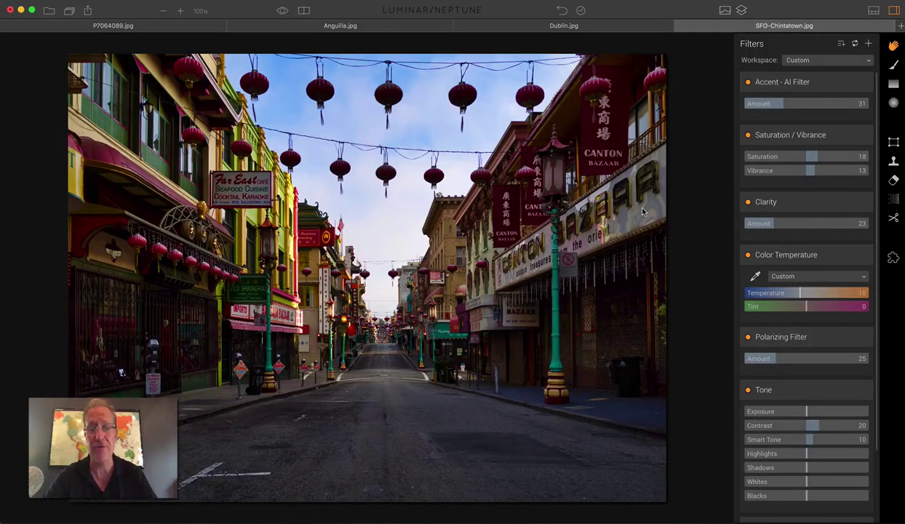